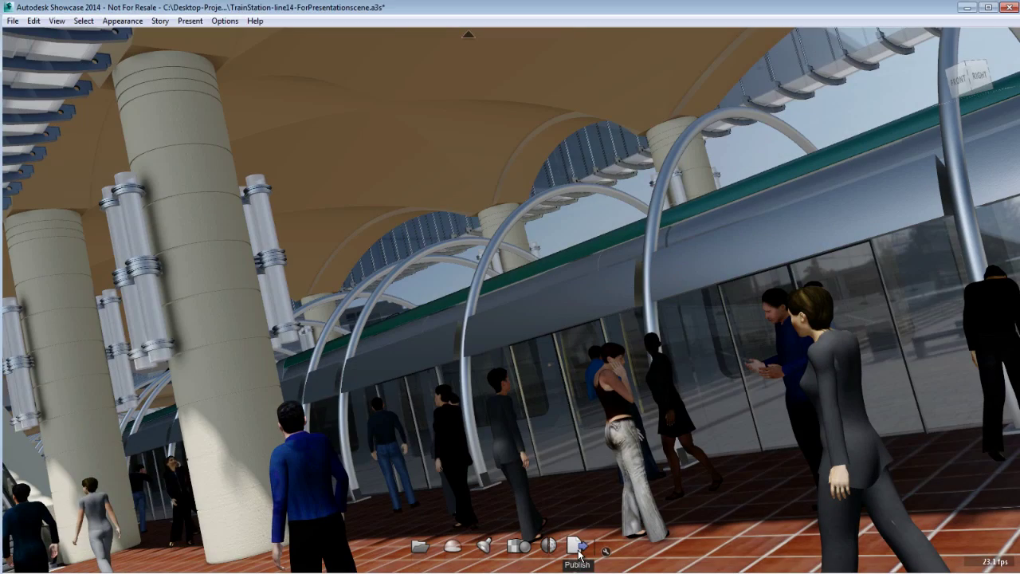
Step: Bring up the publishing choices to reach Publish Movie(s) for an HD720 AVI of all slides
{"action": "left_click", "coordinate": [580, 549]}
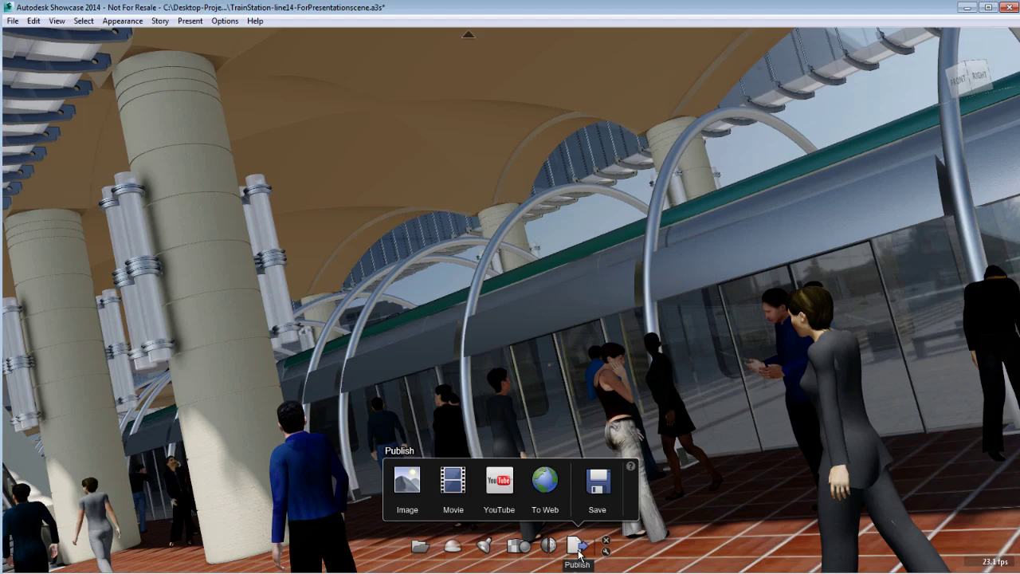
Step: Review the slide and shot options under Create movie of, then close Publish Movie(s)
{"action": "left_click", "coordinate": [464, 479]}
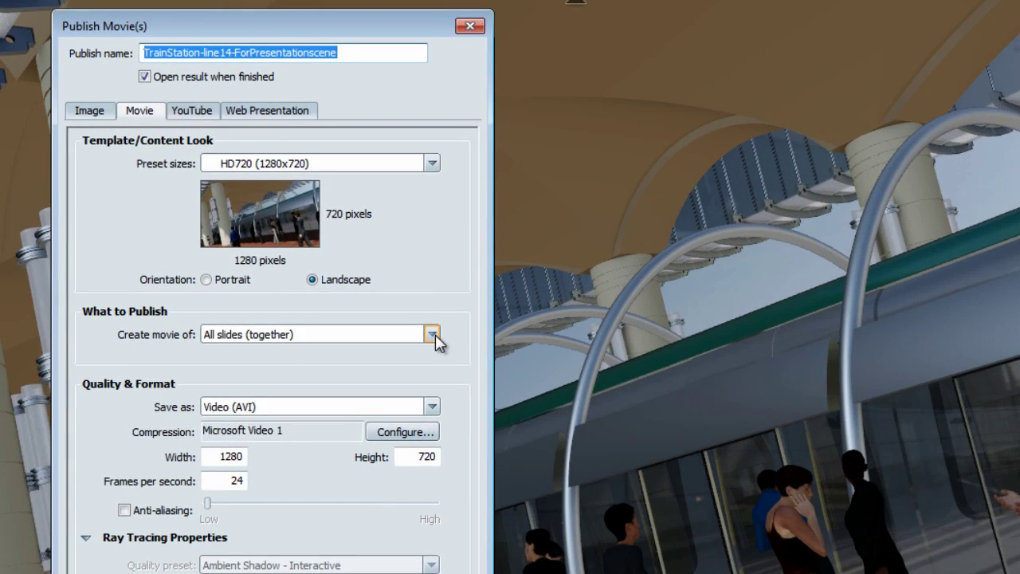
{"action": "left_click", "coordinate": [432, 335]}
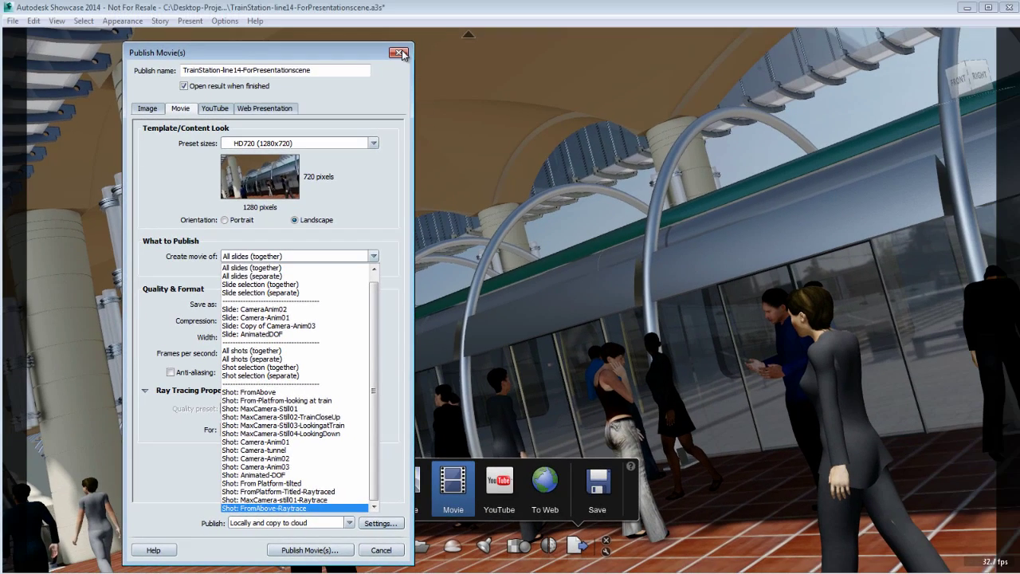
{"action": "left_click", "coordinate": [403, 54]}
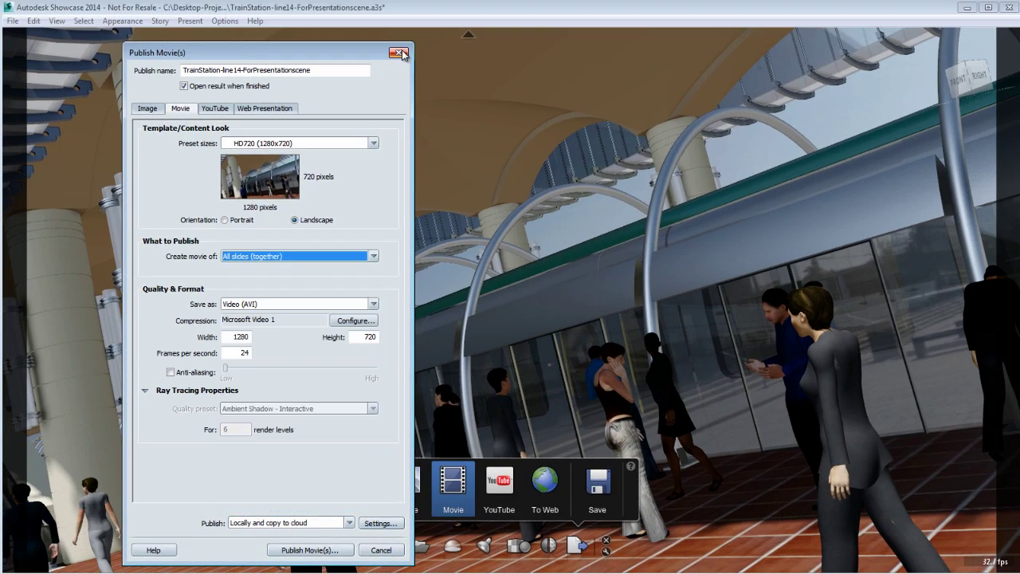
Step: Reopen Publish Movie(s) from the File menu and dismiss it and the Publish choices with Esc
{"action": "left_click", "coordinate": [401, 54]}
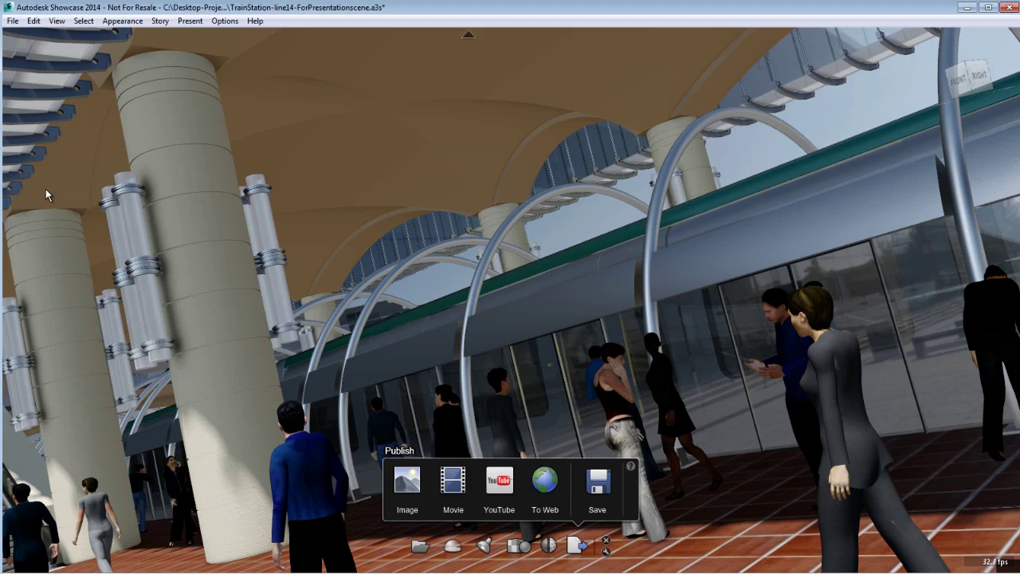
{"action": "left_click", "coordinate": [12, 21]}
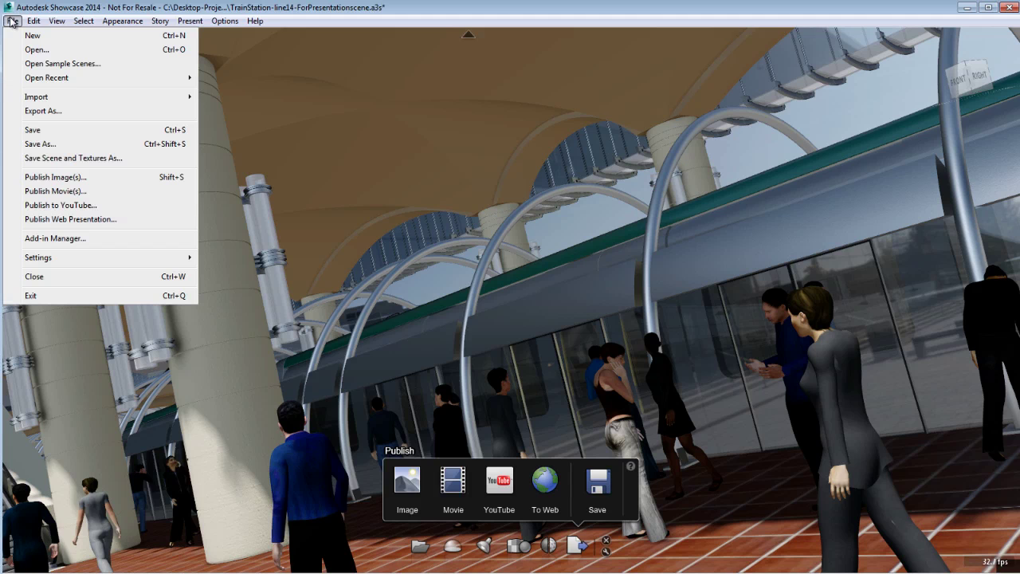
{"action": "left_click", "coordinate": [45, 191]}
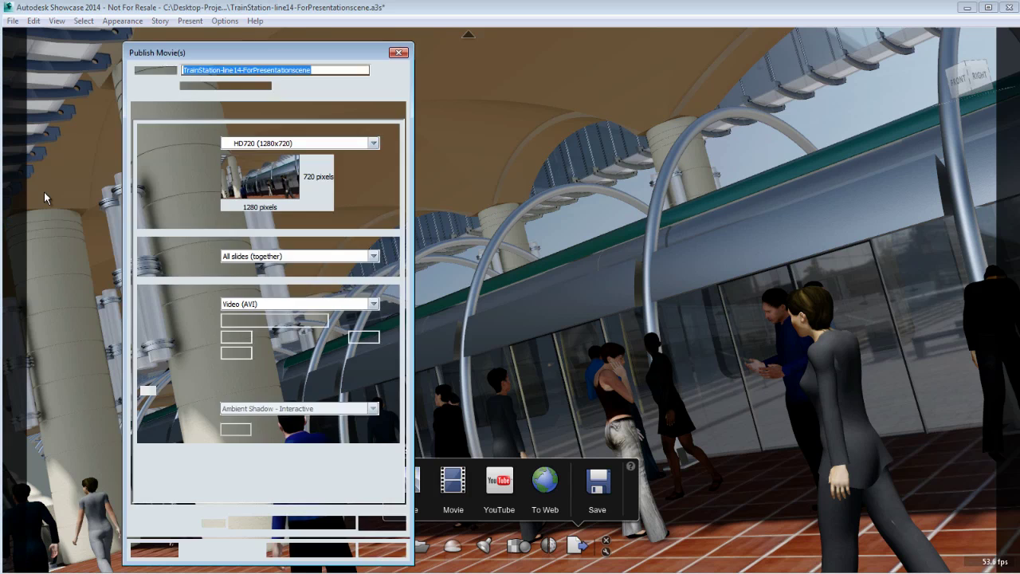
{"action": "key", "text": "Escape"}
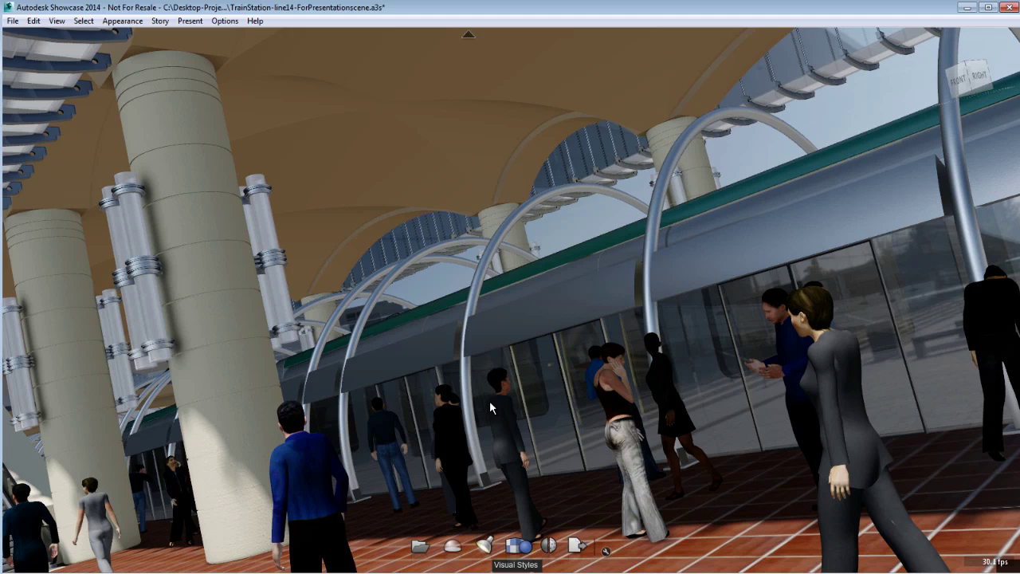
Step: Show the Shots palette, view FromAbove and From-Platform, play Camera-Anim01, then show Alternative Lineups
{"action": "key", "text": "s"}
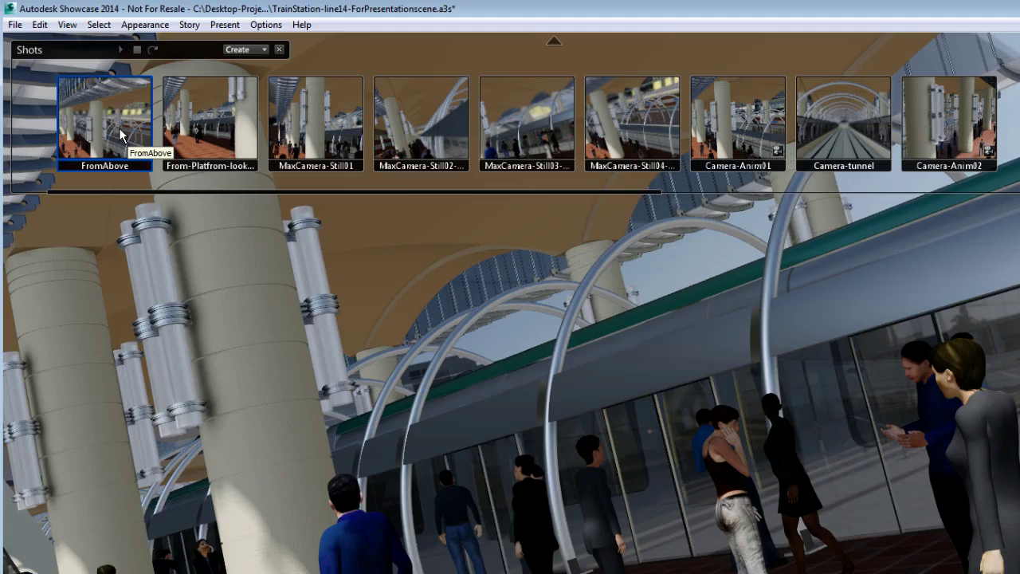
{"action": "left_click", "coordinate": [121, 135]}
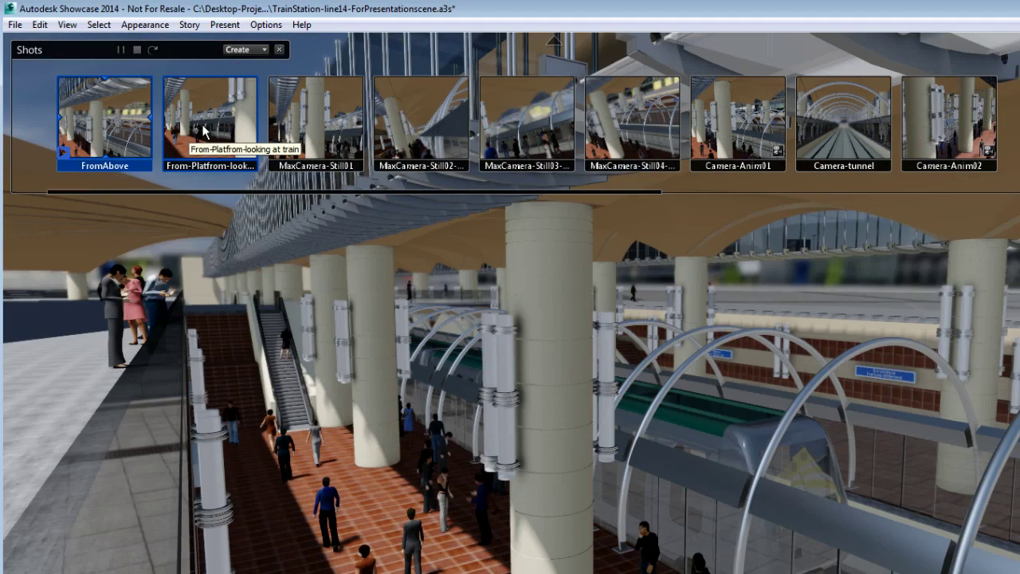
{"action": "left_click", "coordinate": [208, 124]}
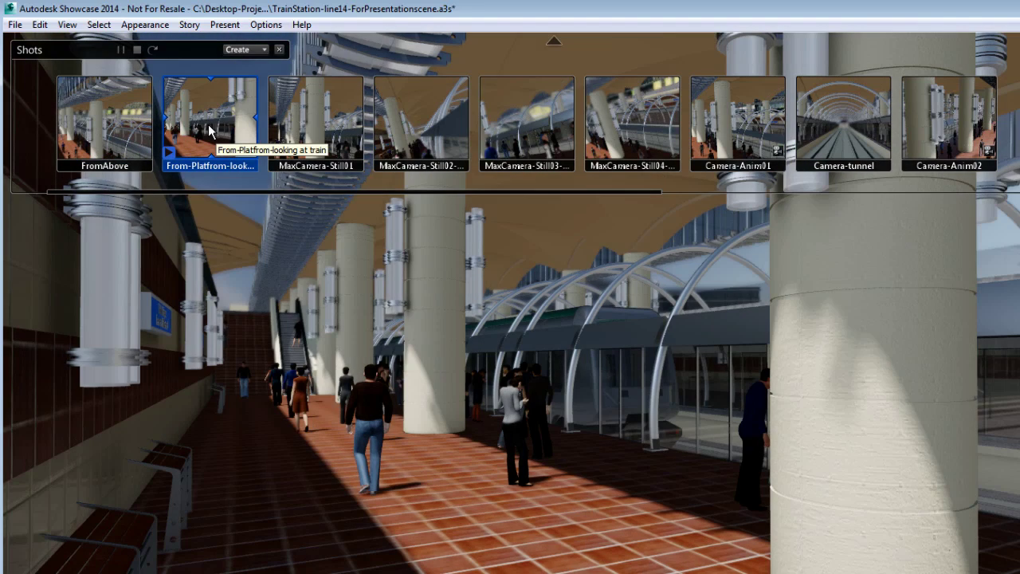
{"action": "left_click", "coordinate": [745, 137]}
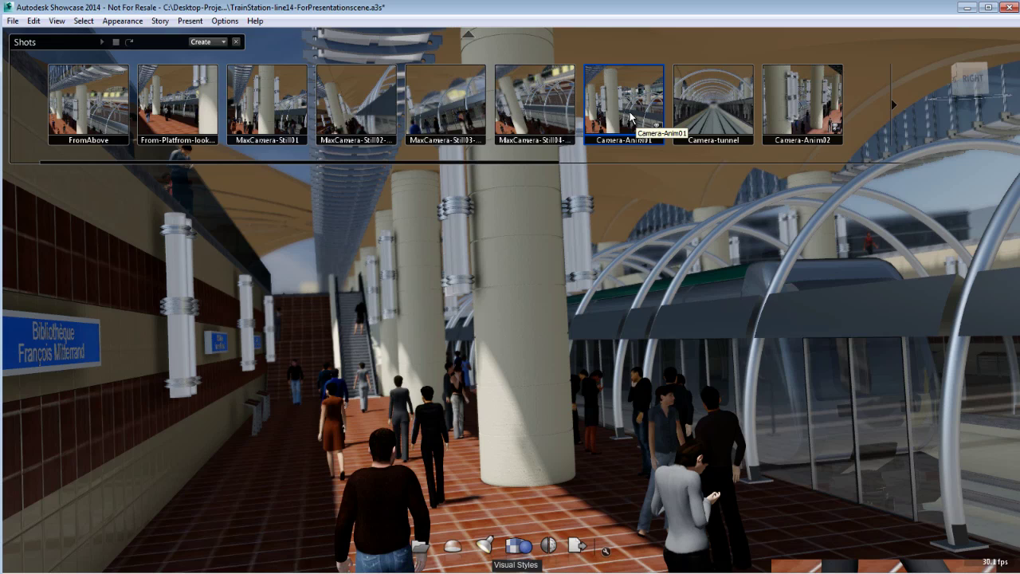
{"action": "key", "text": "a"}
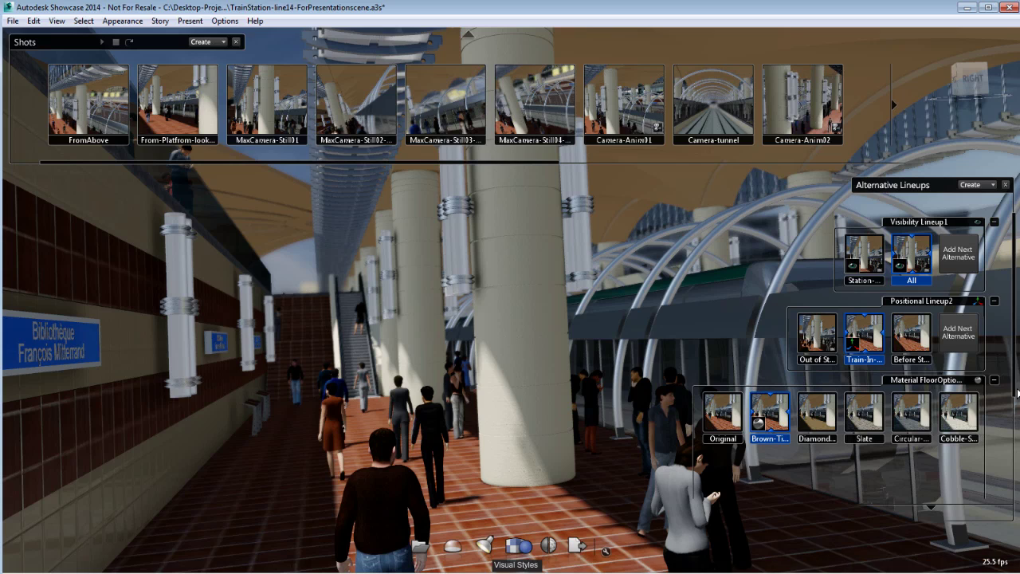
Step: Try Station-Only and Out of Station lineups, returning to All and Train-In-Station
{"action": "left_click", "coordinate": [869, 271]}
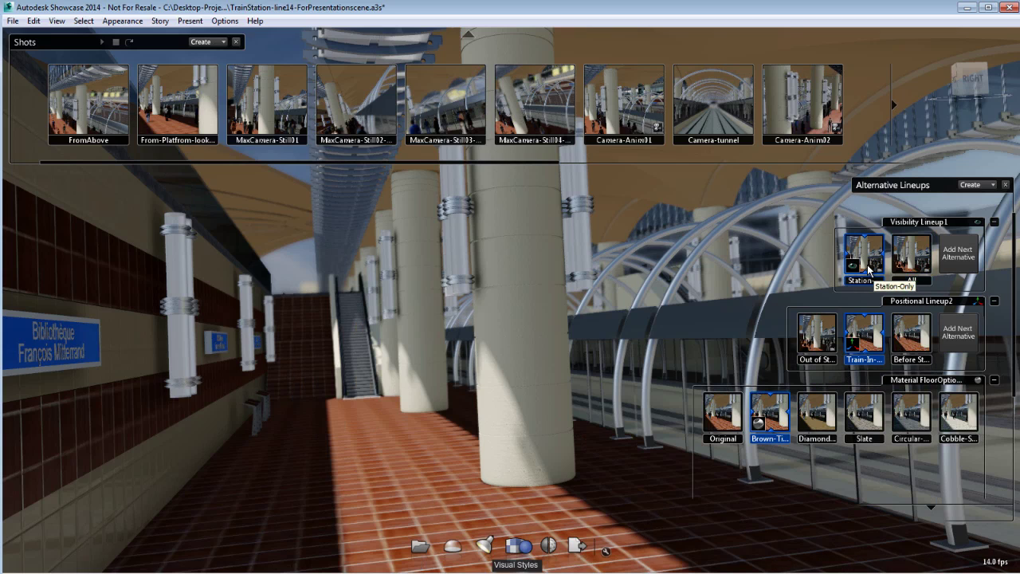
{"action": "left_click", "coordinate": [915, 265]}
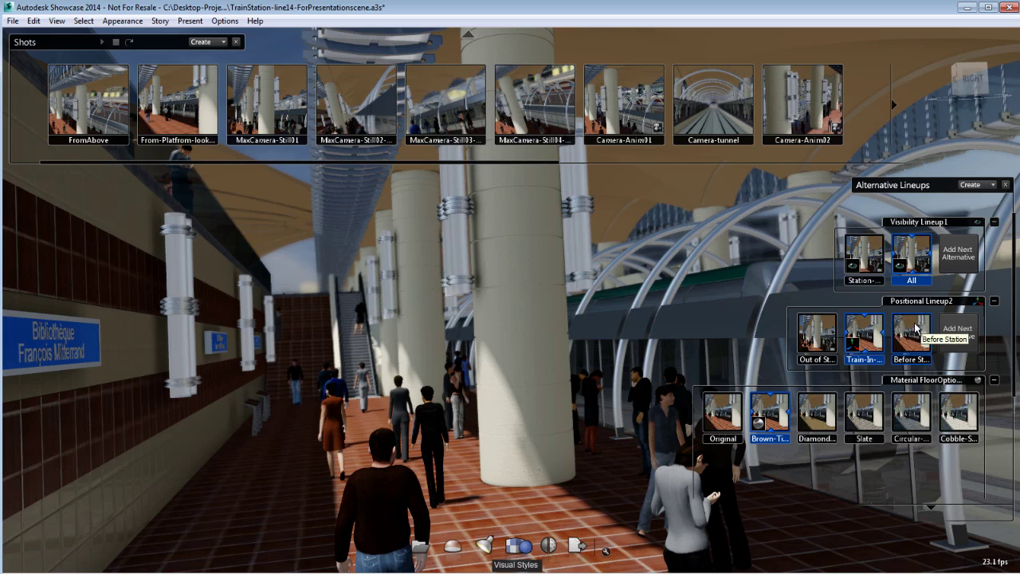
{"action": "left_click", "coordinate": [826, 344]}
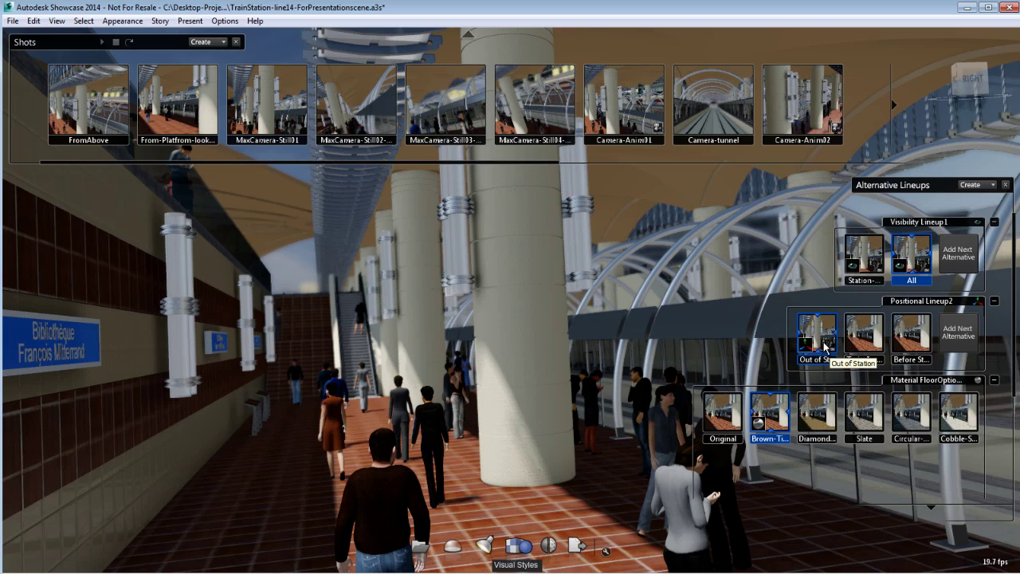
{"action": "left_click", "coordinate": [863, 343]}
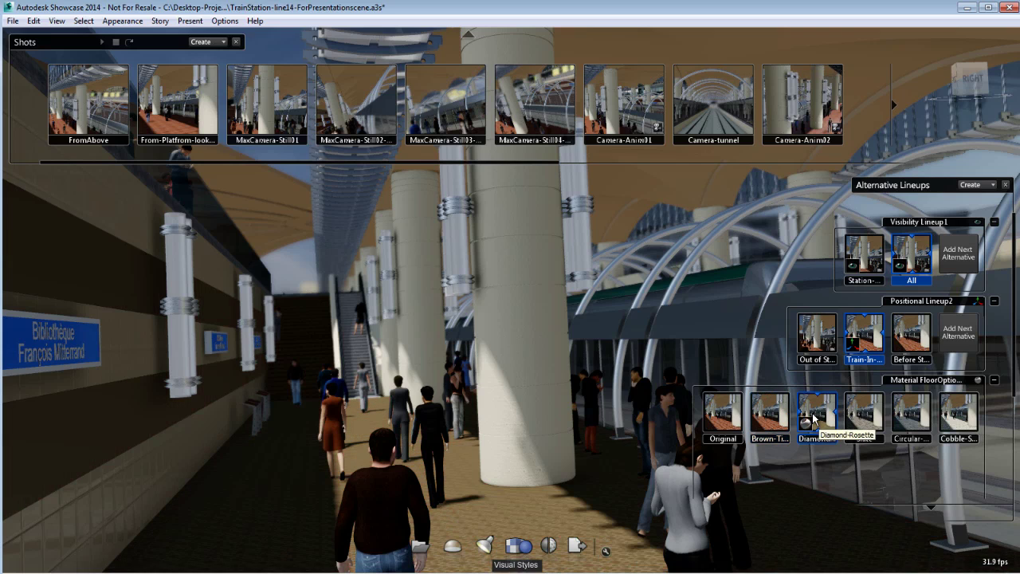
Step: Try Slate, Circular Mosaic and Cobble-stone floor materials, settling on Slate
{"action": "left_click", "coordinate": [866, 414]}
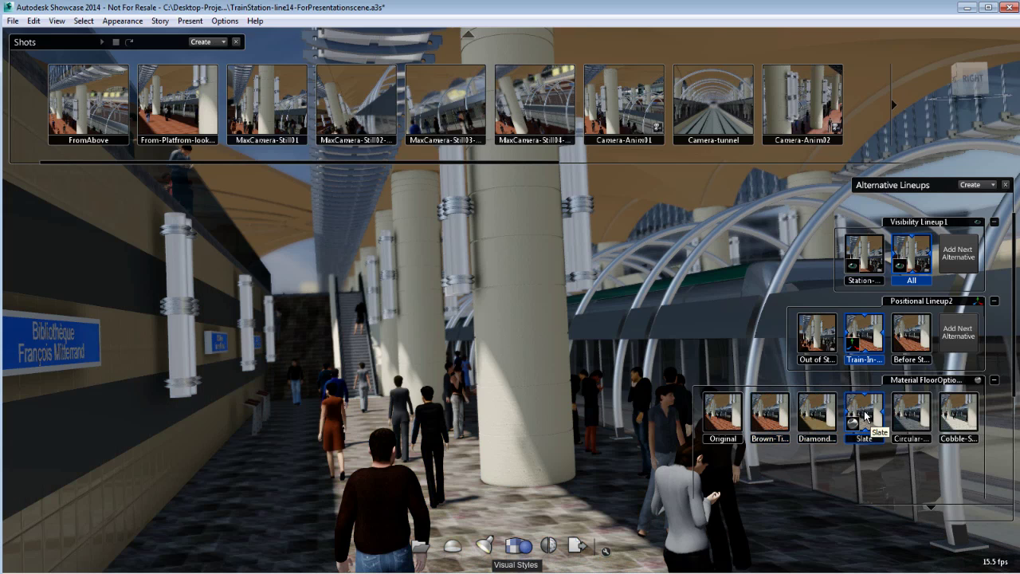
{"action": "left_click", "coordinate": [909, 418]}
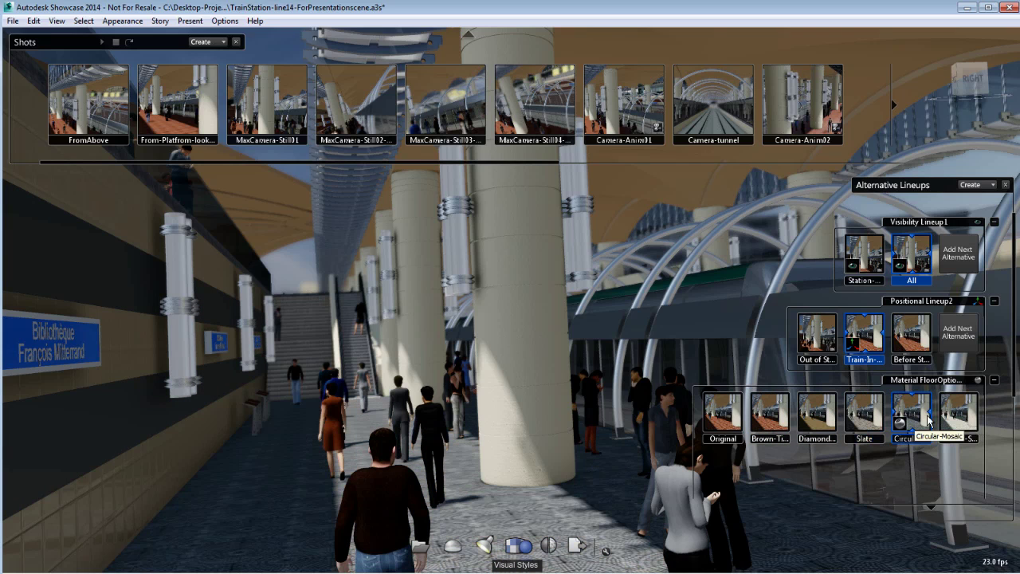
{"action": "left_click", "coordinate": [952, 418]}
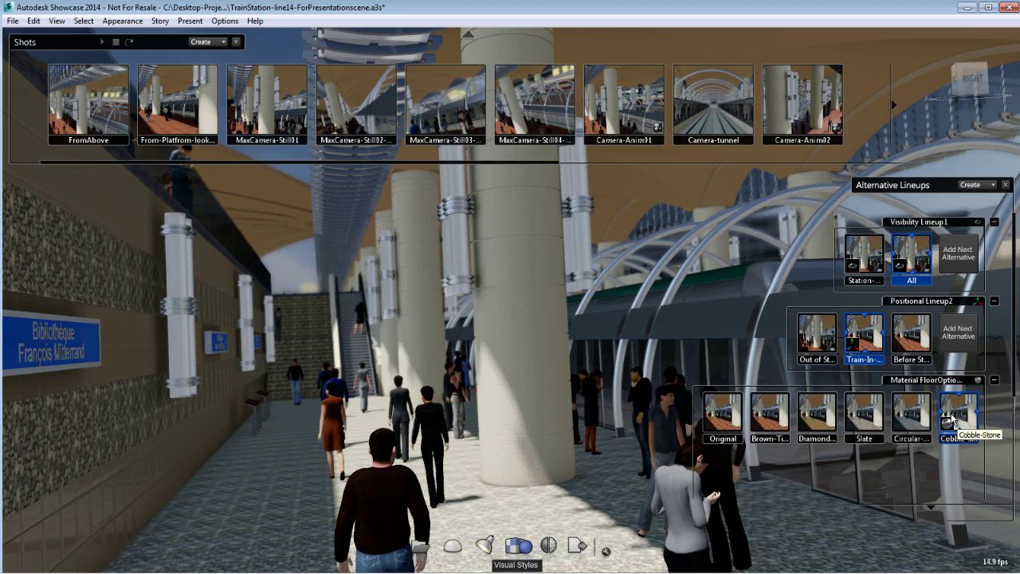
{"action": "left_click", "coordinate": [860, 421]}
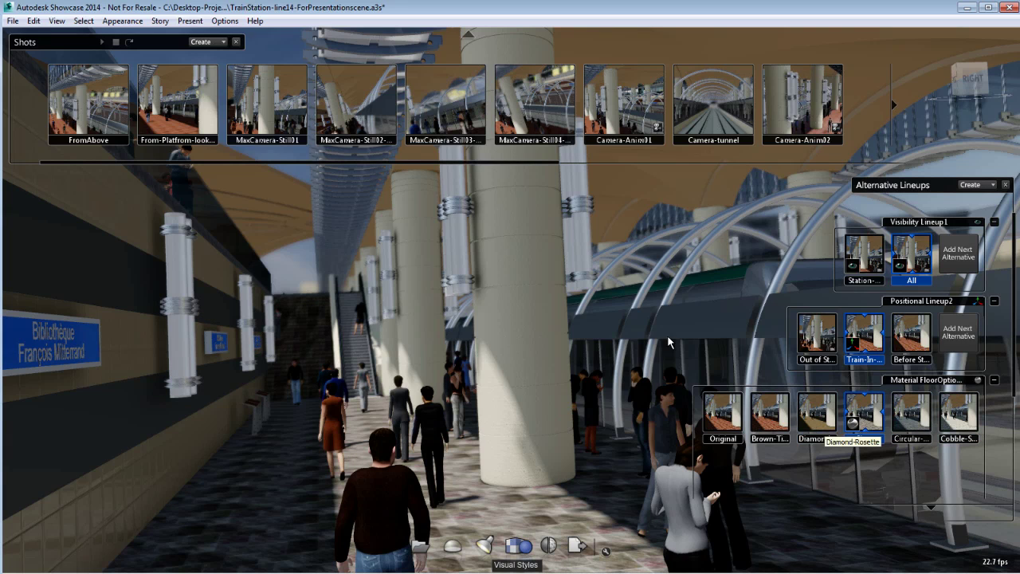
Step: Save the Camera-Anim01 shot as a movie and move Publish Movie(s) clear of the lineups
{"action": "right_click", "coordinate": [629, 117]}
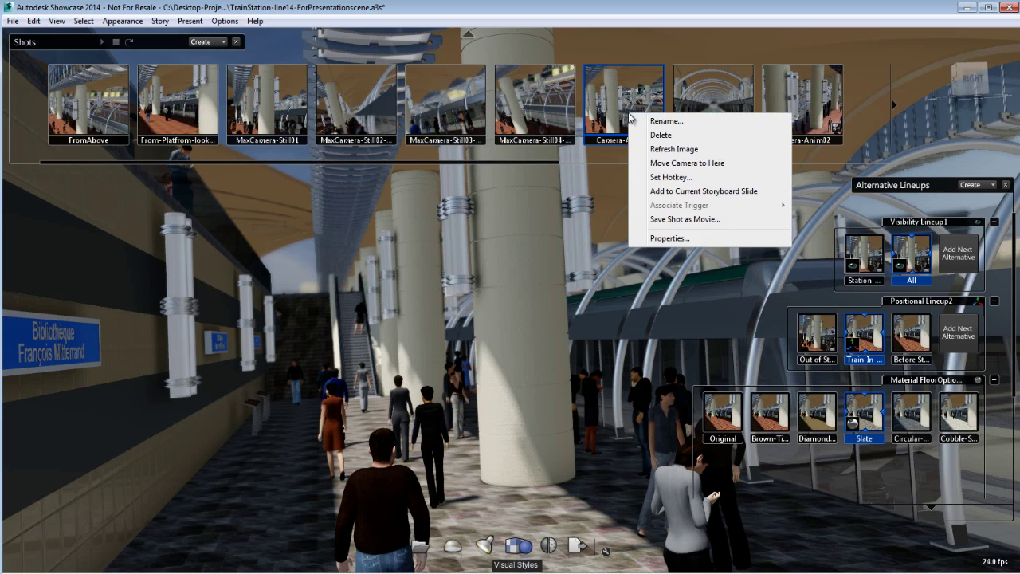
{"action": "left_click", "coordinate": [672, 220]}
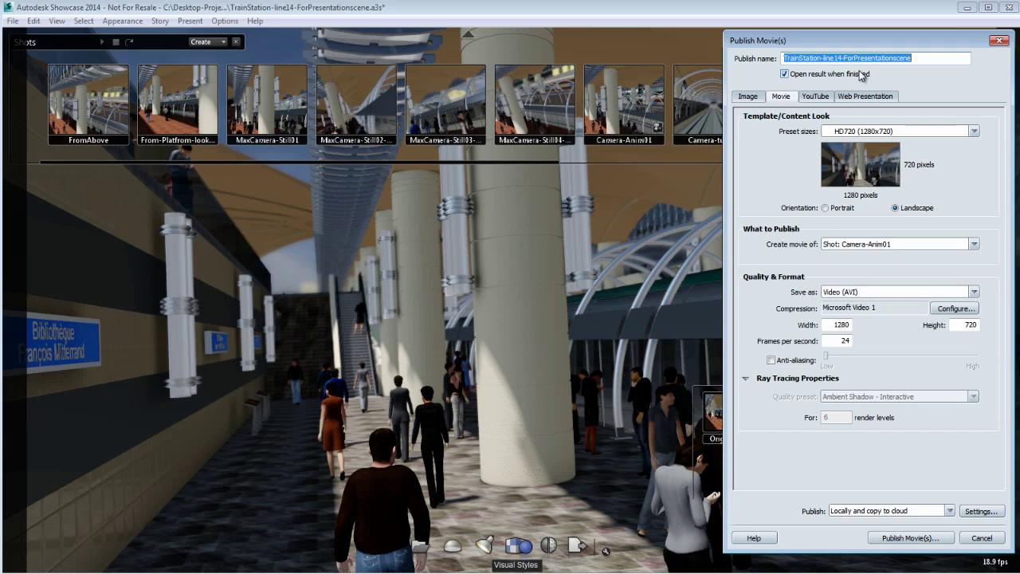
{"action": "left_click_drag", "start_coordinate": [871, 46], "coordinate": [328, 49]}
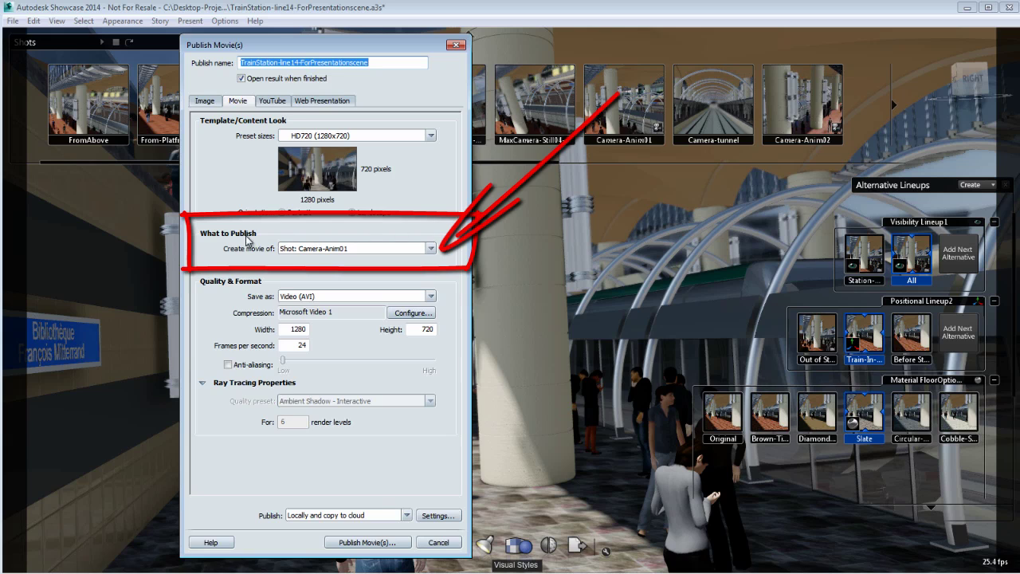
{"action": "left_click", "coordinate": [431, 248]}
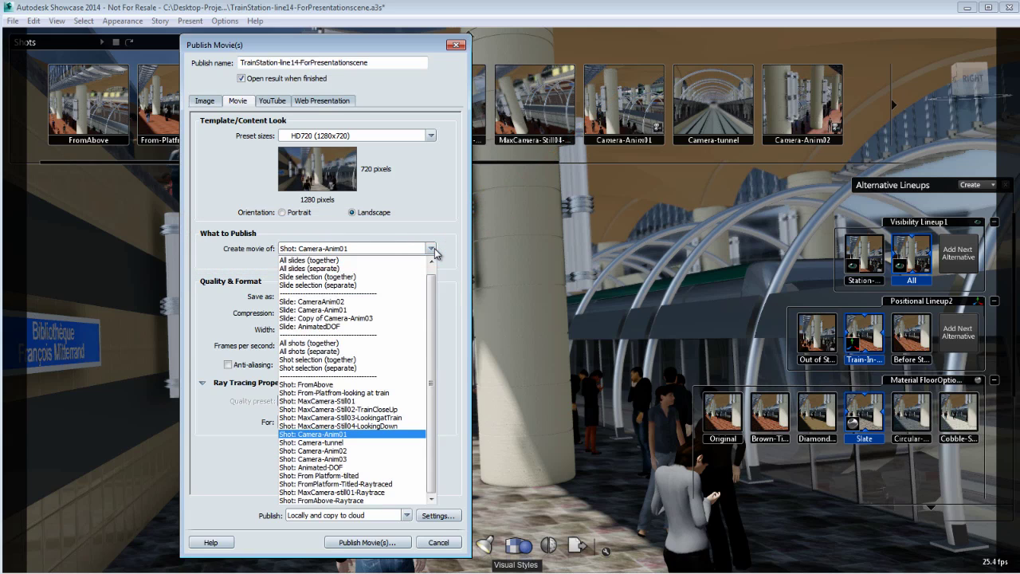
Step: Set Create movie of to All shots (together) and move the dialog down
{"action": "left_click", "coordinate": [313, 436]}
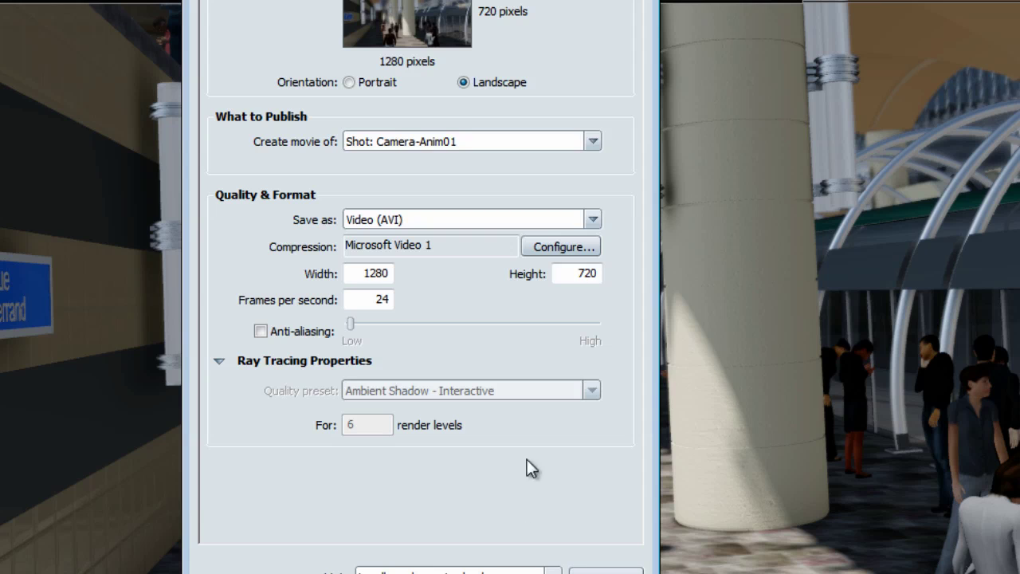
{"action": "left_click", "coordinate": [595, 148]}
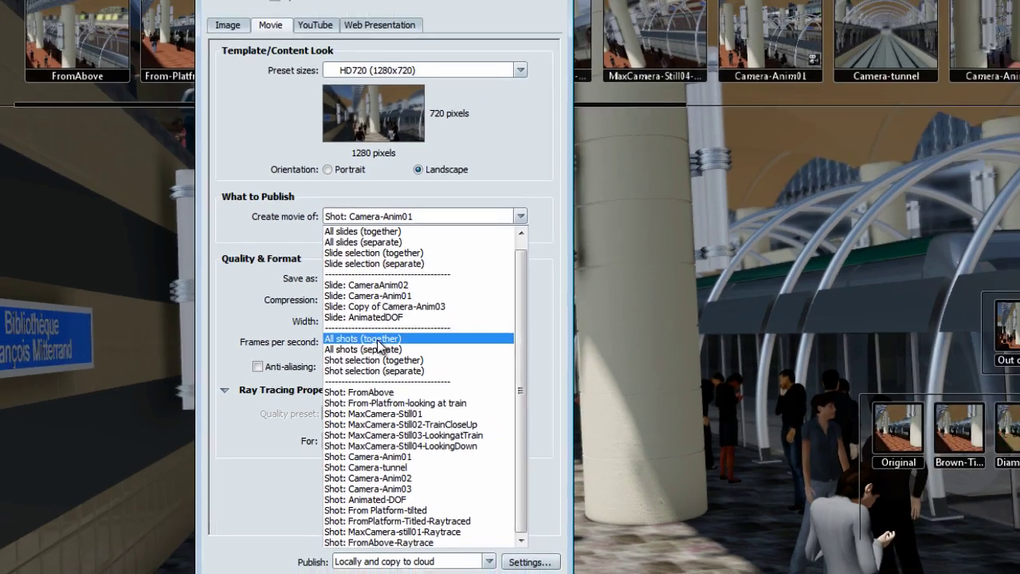
{"action": "left_click", "coordinate": [413, 300]}
{"action": "left_click_drag", "start_coordinate": [451, 39], "coordinate": [420, 195]}
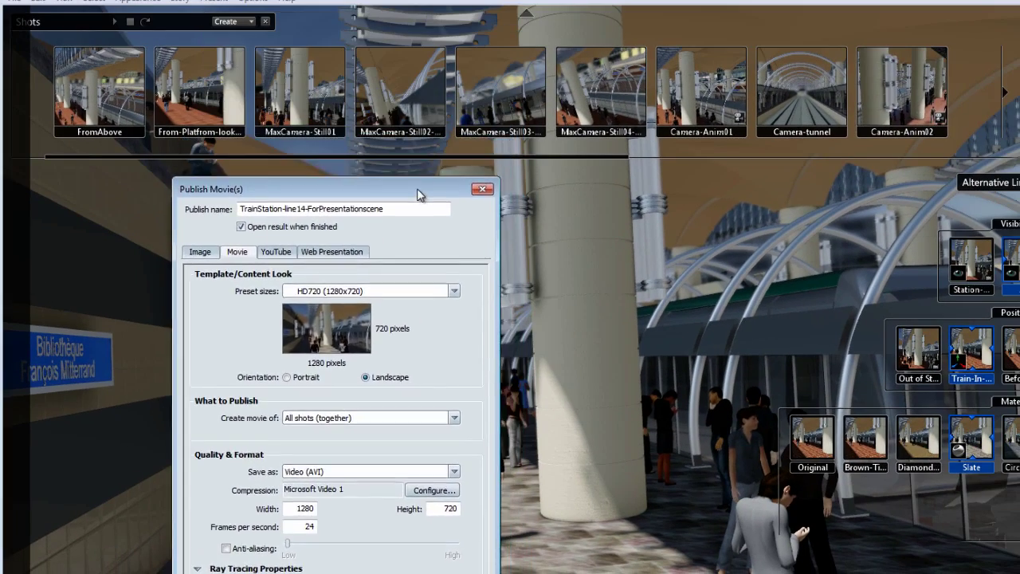
Step: Scroll the Shots strip to FromAbove-Raytrace, then move the dialog back up over the scene
{"action": "left_click", "coordinate": [1005, 93]}
{"action": "left_click", "coordinate": [1005, 93]}
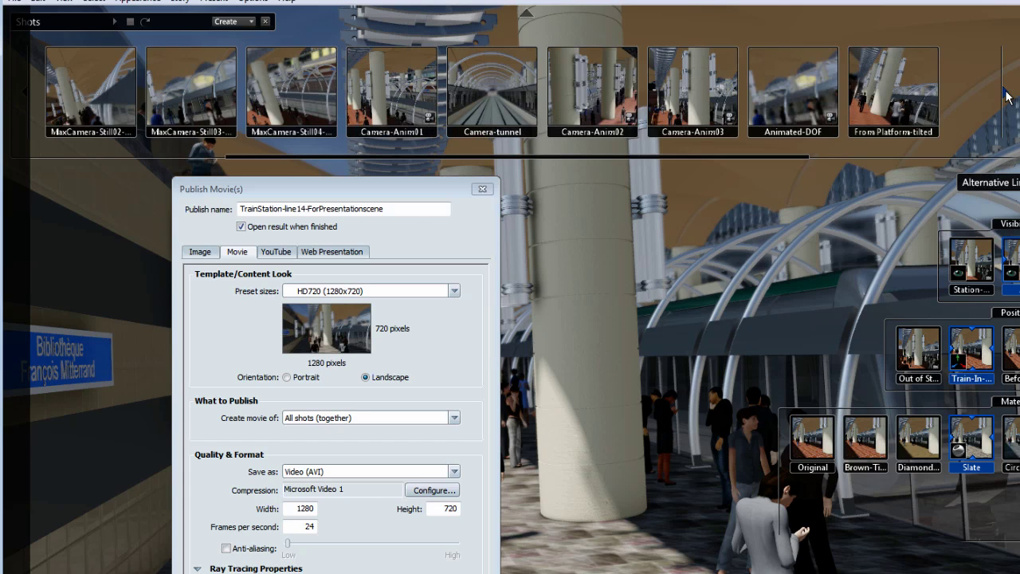
{"action": "left_click", "coordinate": [1005, 94]}
{"action": "left_click", "coordinate": [1005, 93]}
{"action": "left_click", "coordinate": [1005, 94]}
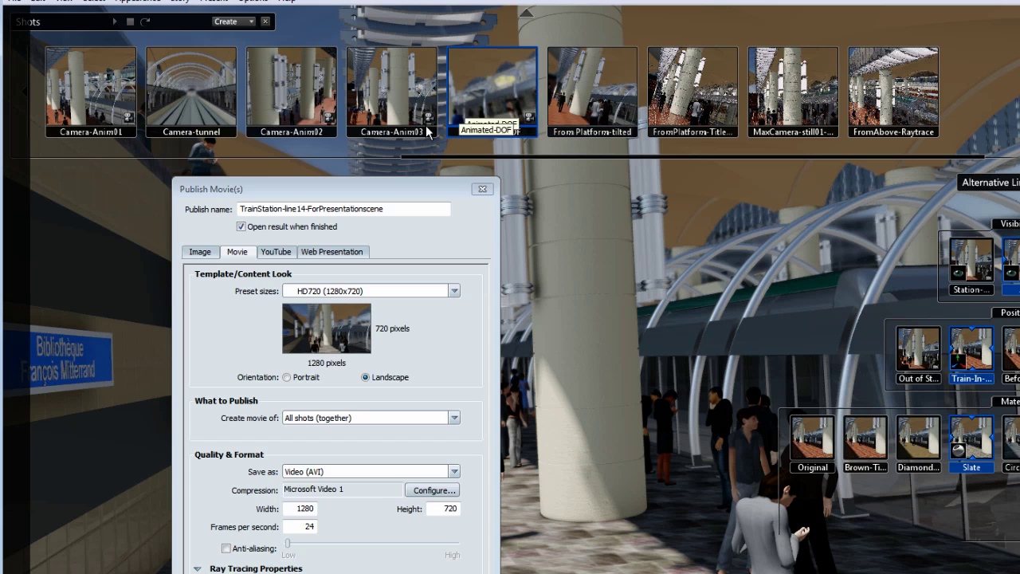
{"action": "left_click", "coordinate": [359, 195]}
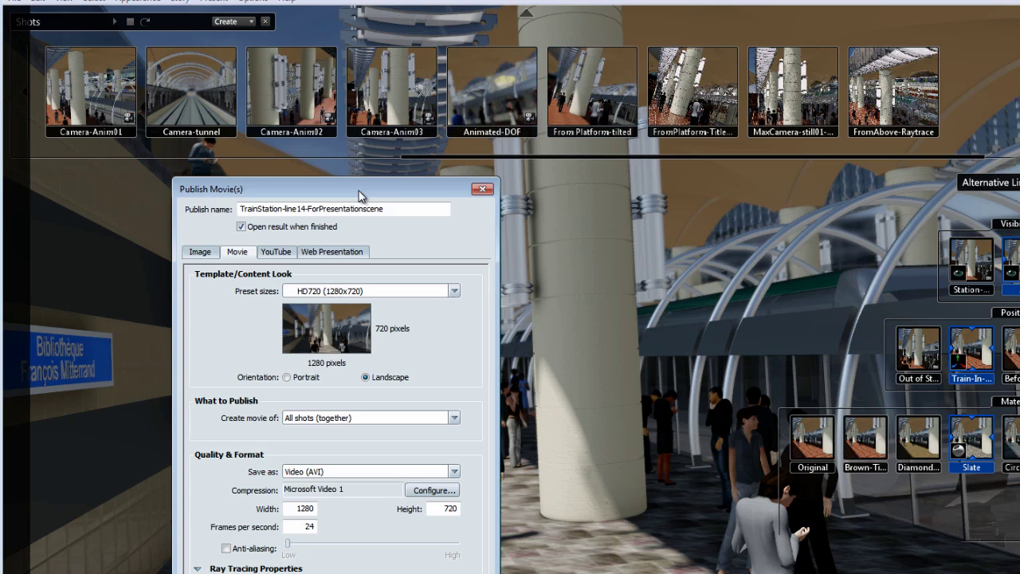
{"action": "left_click_drag", "start_coordinate": [359, 195], "coordinate": [583, 15]}
{"action": "left_click", "coordinate": [669, 238]}
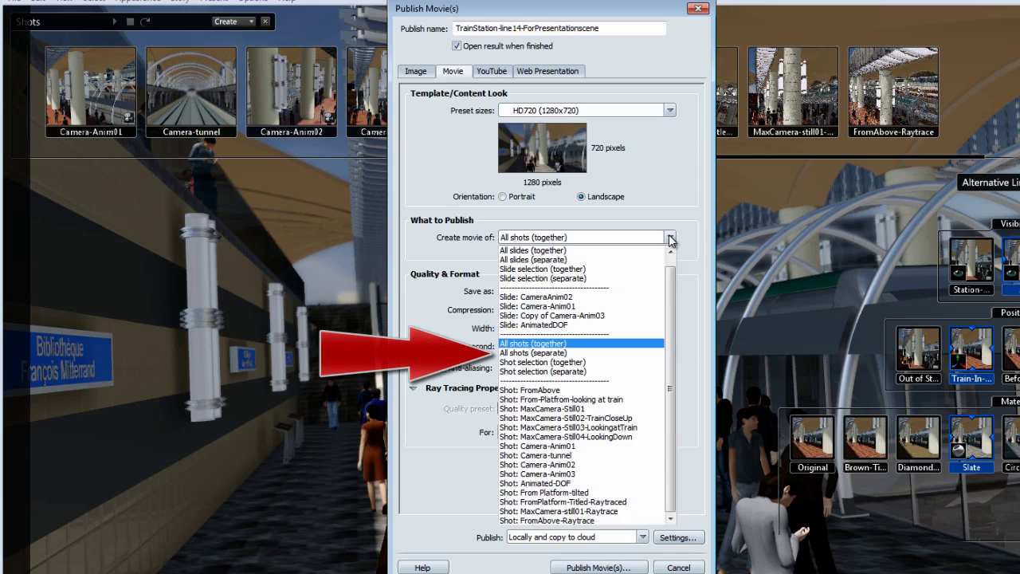
Step: Try a shot selection movie excluding FromAbove-Raytrace and MaxCamera-still01-Raytrace
{"action": "left_click", "coordinate": [563, 354]}
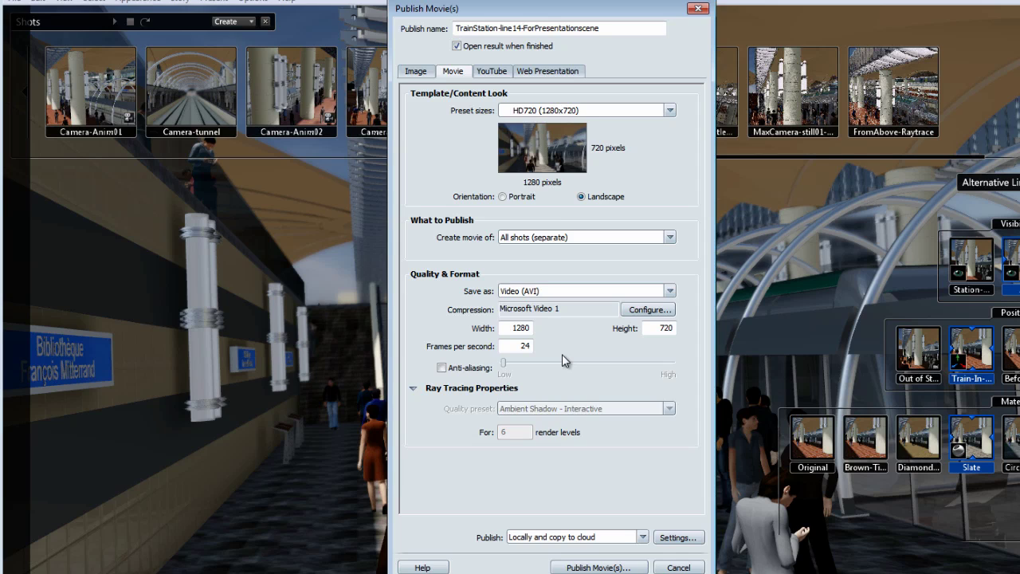
{"action": "left_click", "coordinate": [670, 237]}
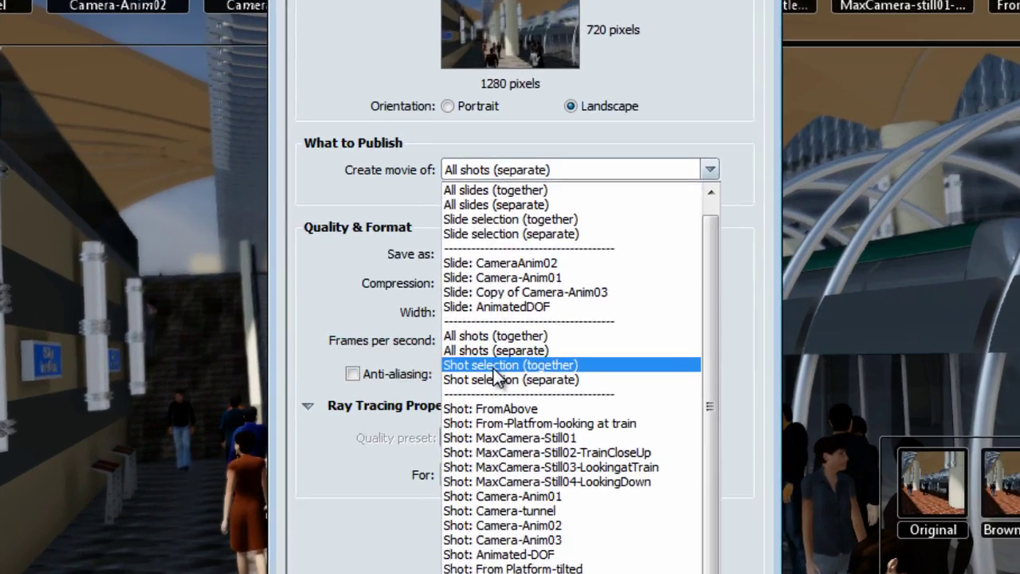
{"action": "left_click", "coordinate": [493, 365]}
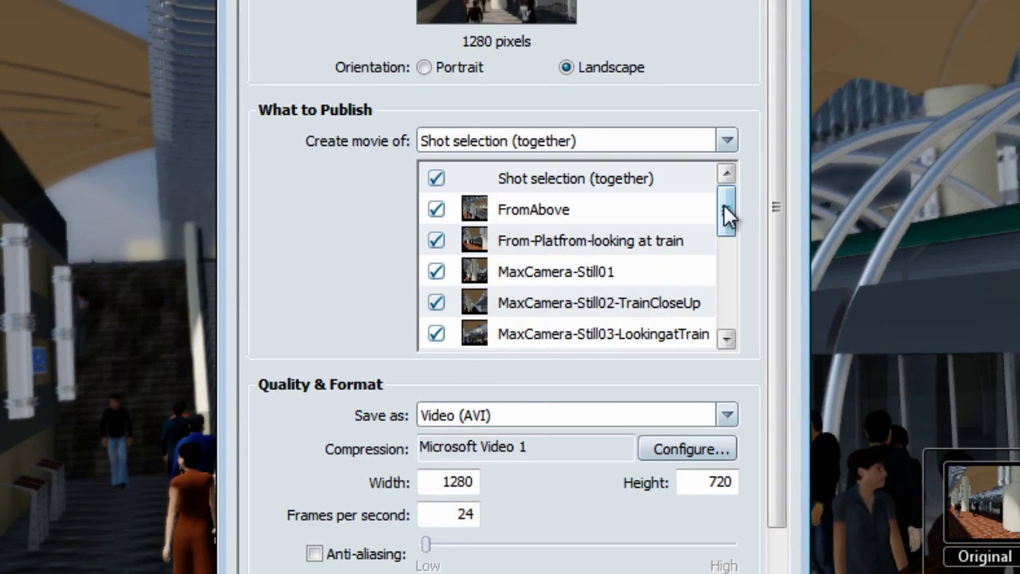
{"action": "left_click_drag", "start_coordinate": [723, 205], "coordinate": [707, 311]}
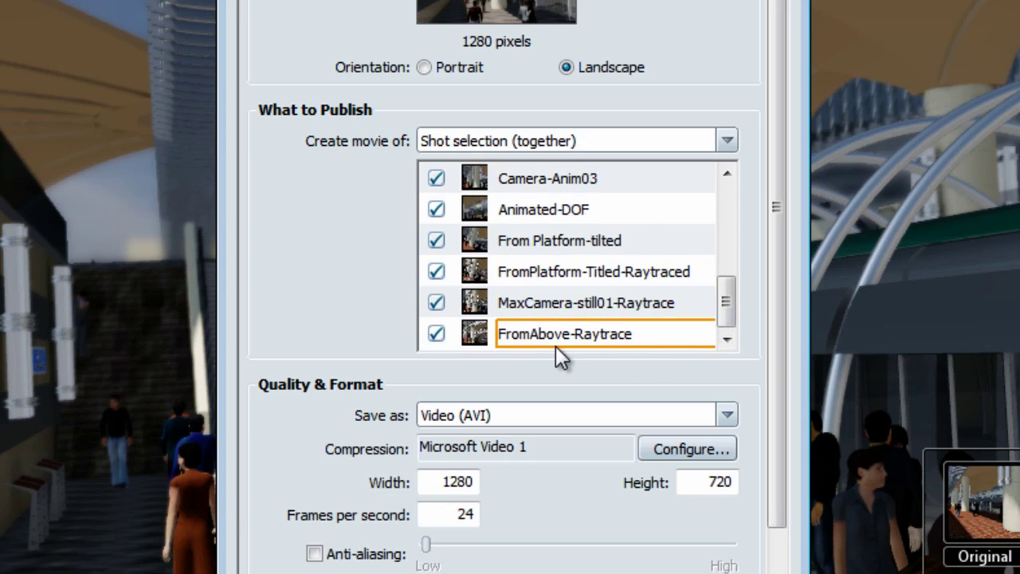
{"action": "left_click", "coordinate": [436, 334]}
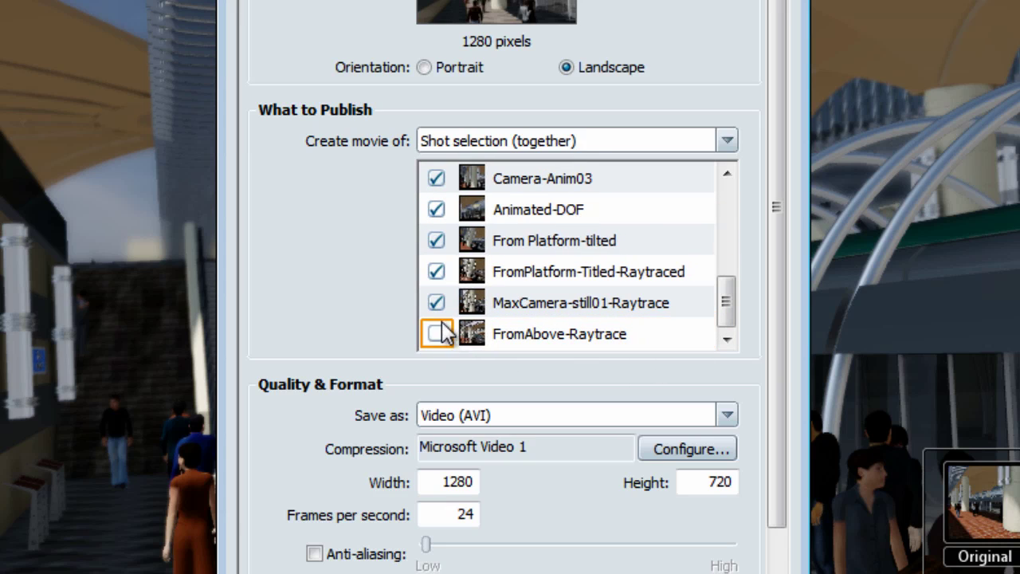
{"action": "left_click", "coordinate": [439, 305]}
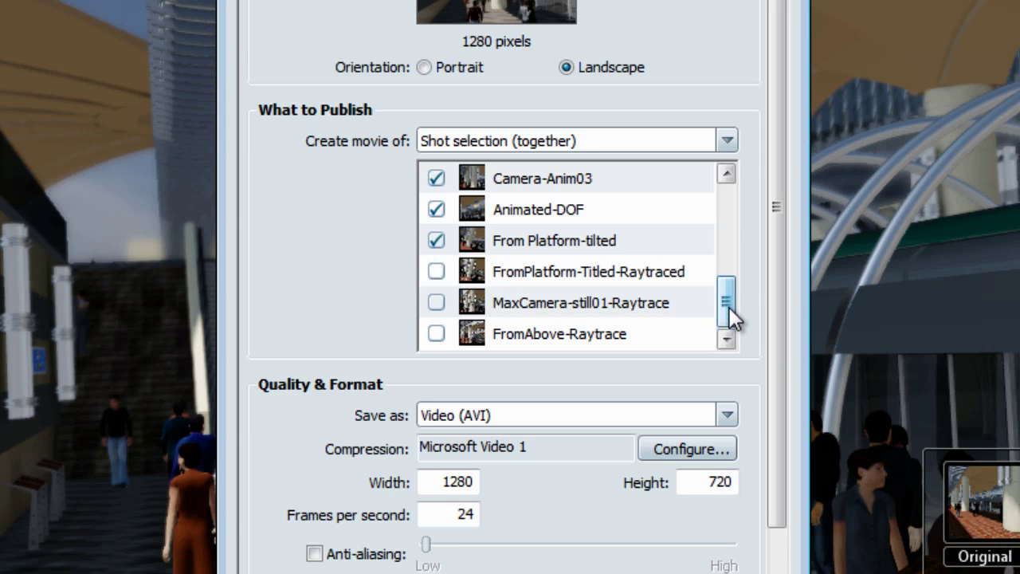
{"action": "left_click_drag", "start_coordinate": [729, 307], "coordinate": [730, 218]}
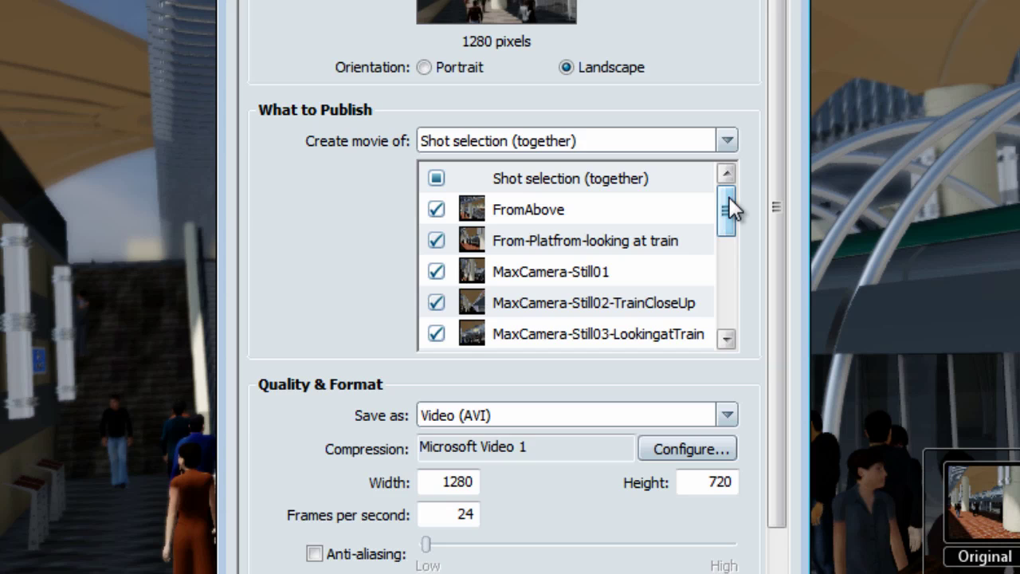
Step: Switch to Shot selection (separate) and uncheck FromAbove, From-Platfrom, MaxCamera-Still01 and Still02
{"action": "left_click", "coordinate": [728, 142]}
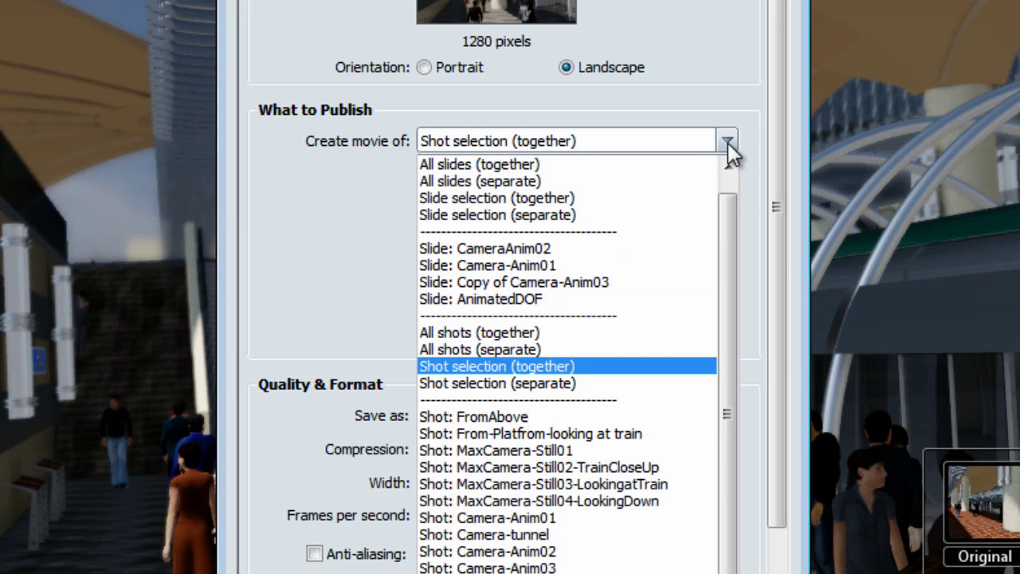
{"action": "left_click", "coordinate": [661, 387]}
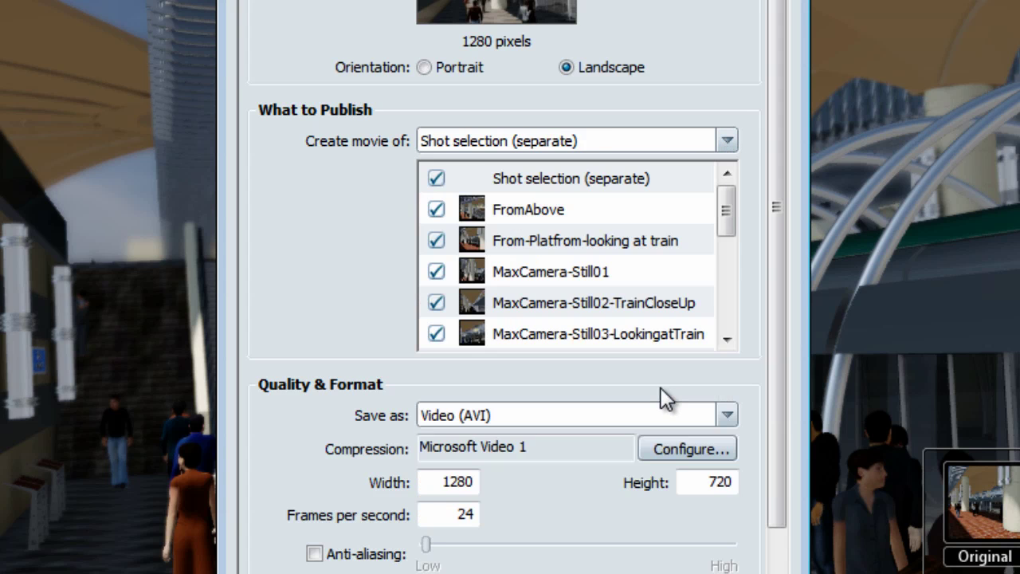
{"action": "left_click", "coordinate": [436, 209]}
{"action": "left_click", "coordinate": [436, 240]}
{"action": "left_click", "coordinate": [436, 271]}
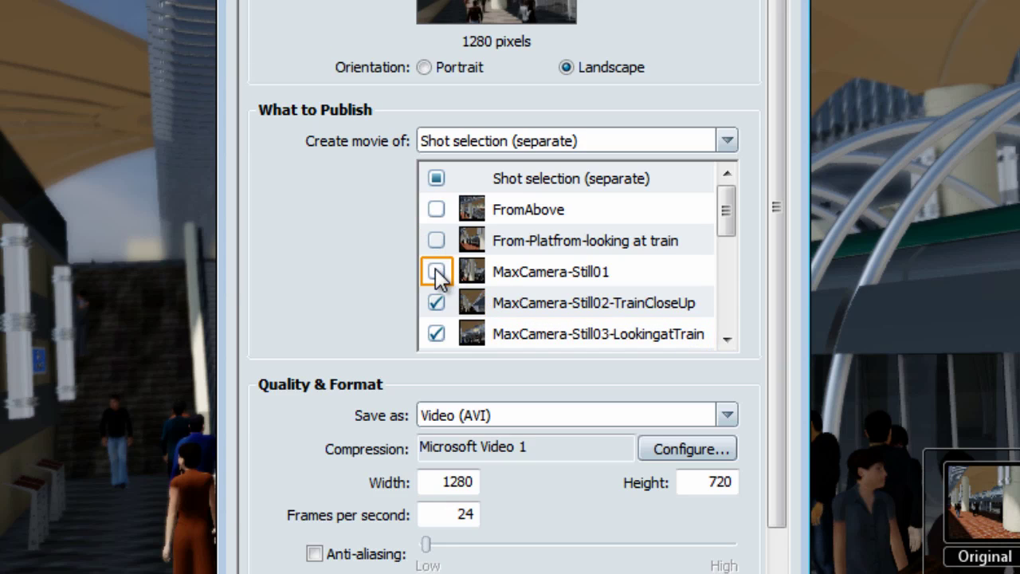
{"action": "left_click", "coordinate": [436, 302]}
Step: Uncheck MaxCamera-Still03, MaxCamera-Still04 and Camera-tunnel, leaving the Camera-Anim shots and Animated-DOF ticked
{"action": "left_click_drag", "start_coordinate": [726, 212], "coordinate": [726, 235]}
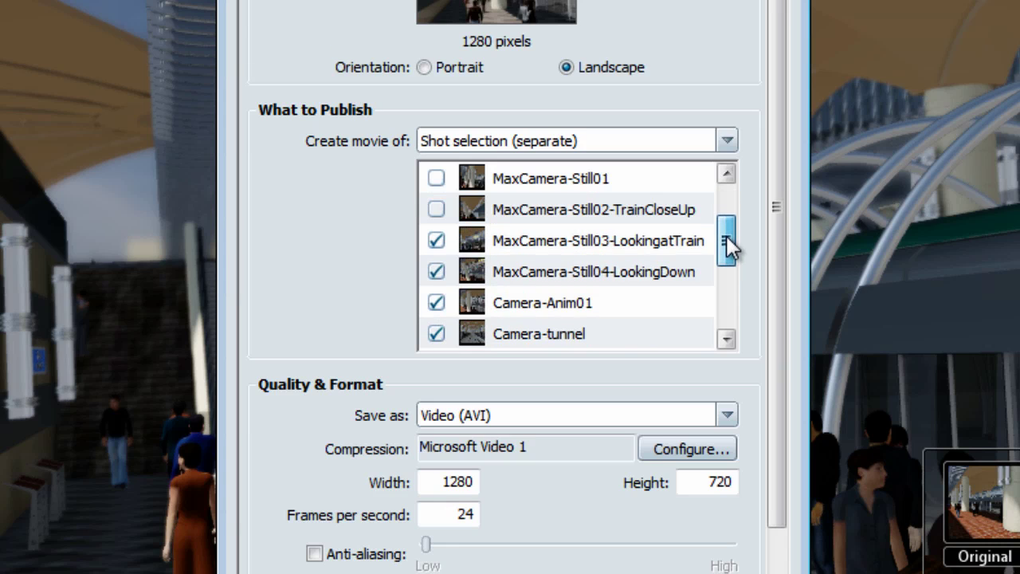
{"action": "left_click", "coordinate": [436, 242]}
{"action": "left_click", "coordinate": [436, 272]}
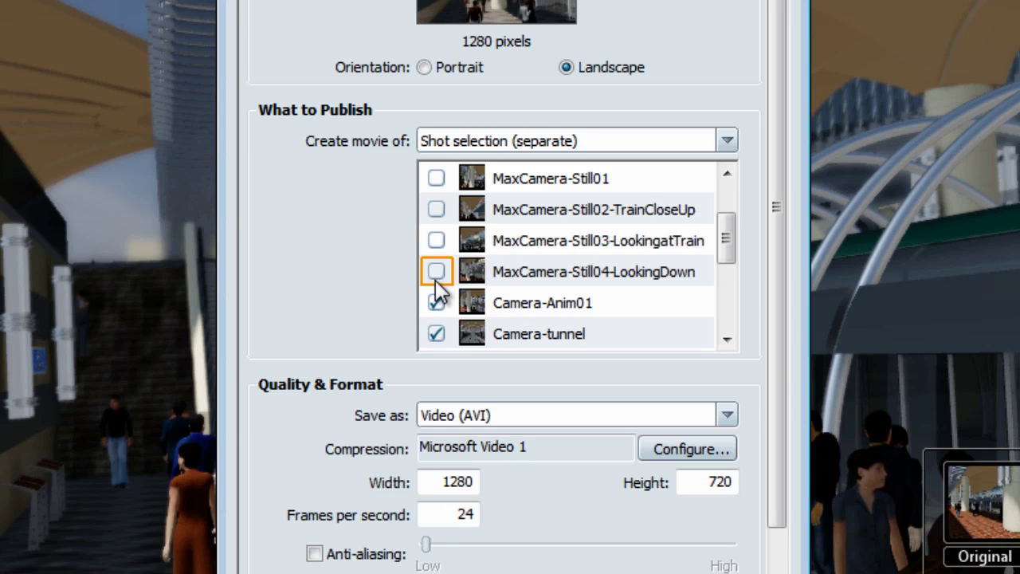
{"action": "left_click", "coordinate": [436, 334]}
{"action": "left_click", "coordinate": [731, 297]}
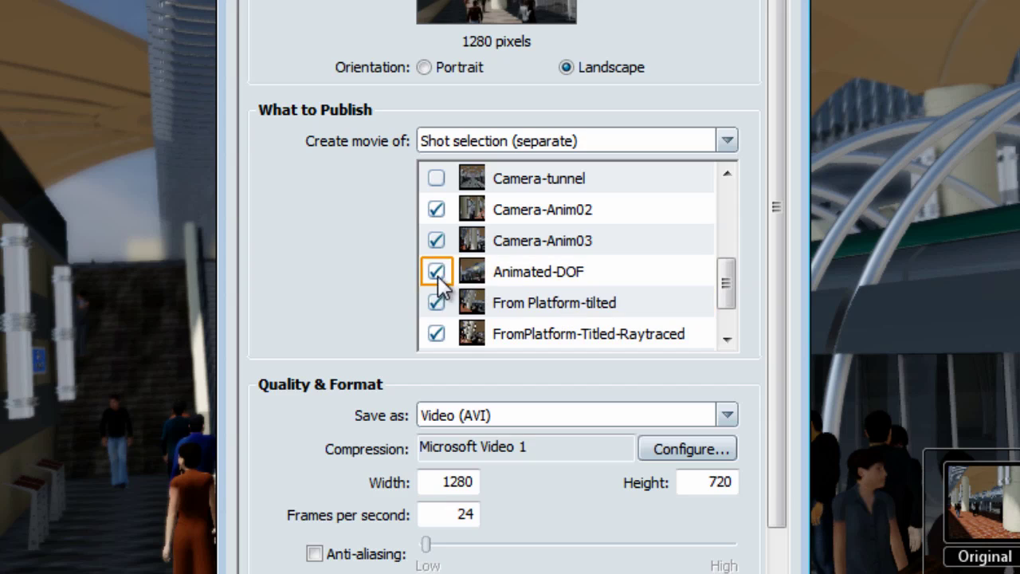
{"action": "left_click_drag", "start_coordinate": [724, 303], "coordinate": [721, 287]}
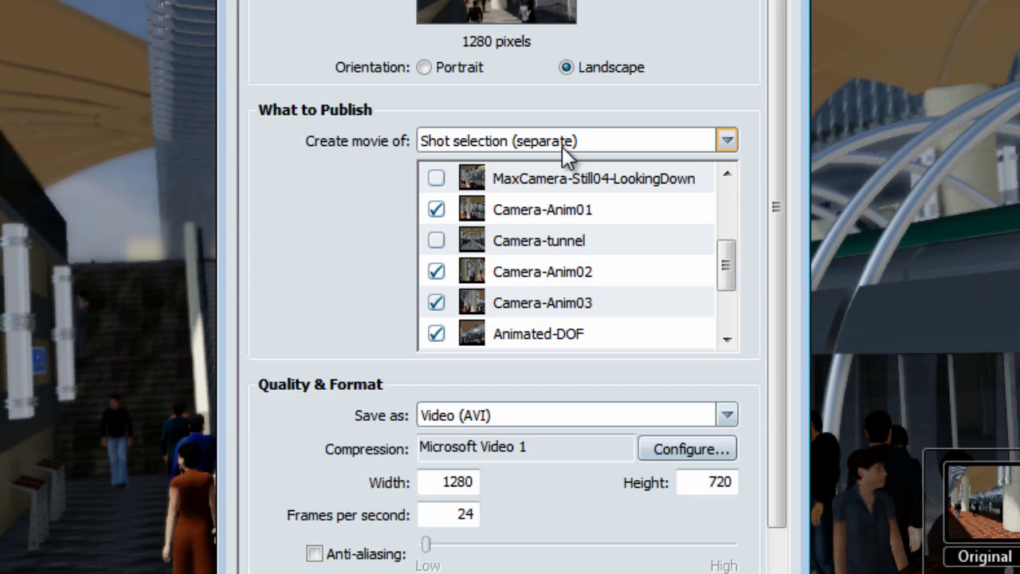
{"action": "left_click", "coordinate": [726, 141]}
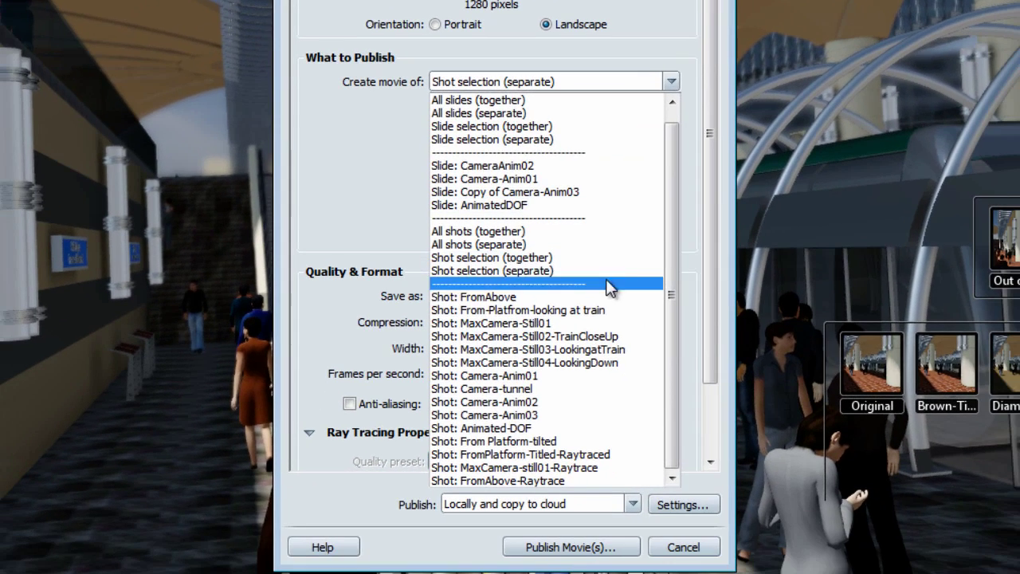
Step: Pick Shot: Camera-Anim01, save Camera-Anim02 as a movie, then cancel Publish Movie(s)
{"action": "left_click", "coordinate": [563, 379]}
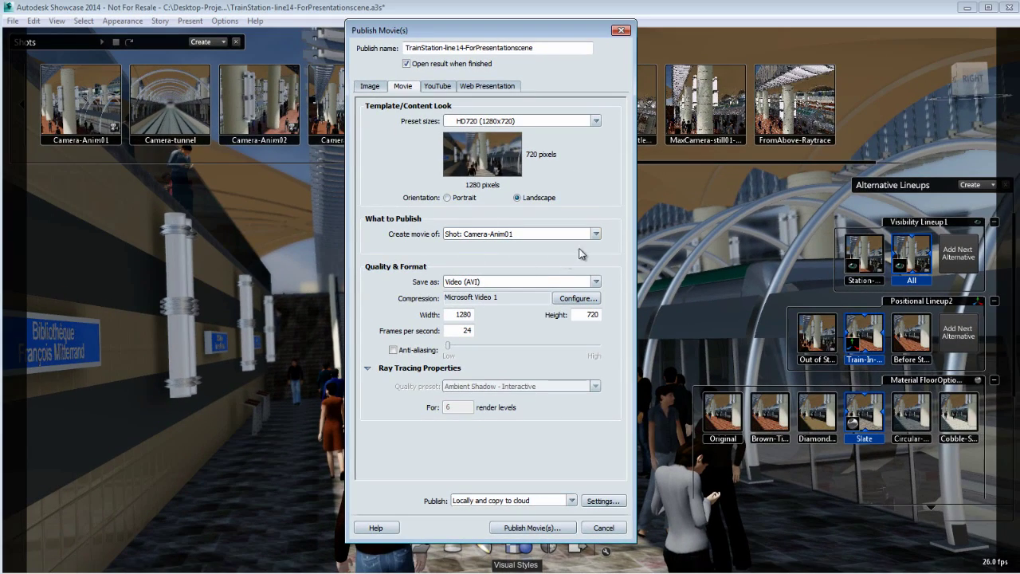
{"action": "right_click", "coordinate": [264, 114]}
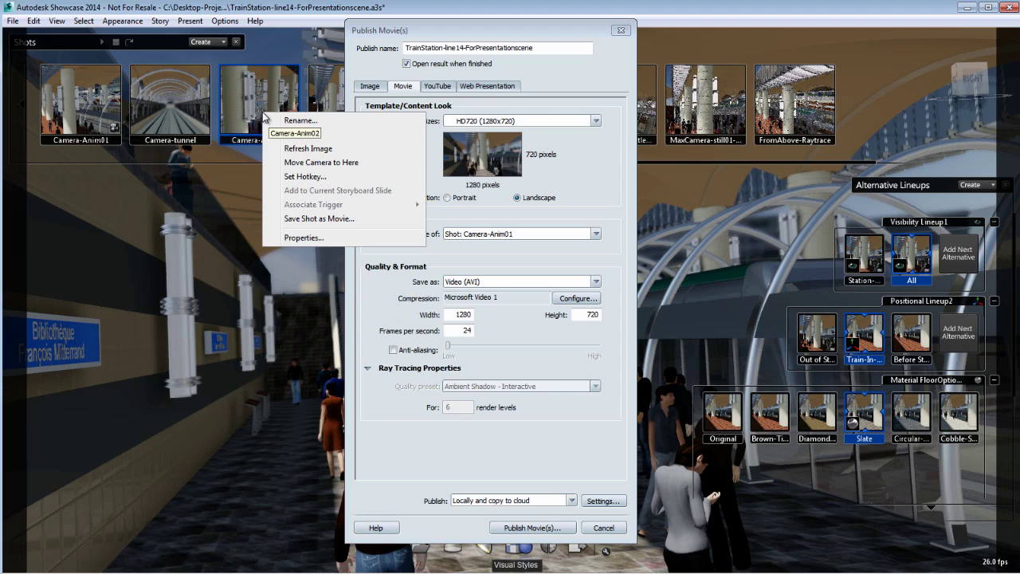
{"action": "left_click", "coordinate": [310, 218]}
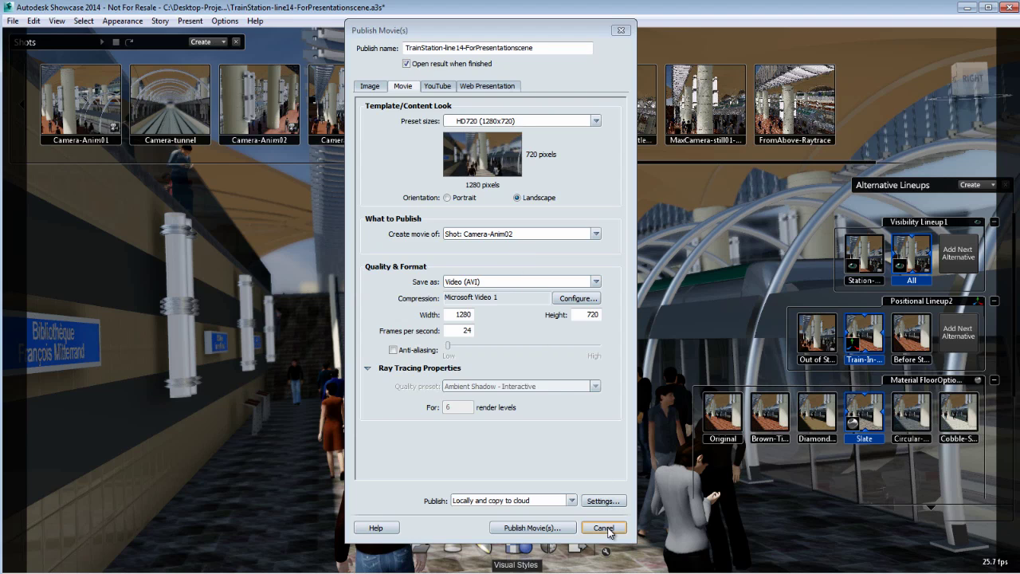
{"action": "left_click", "coordinate": [620, 30]}
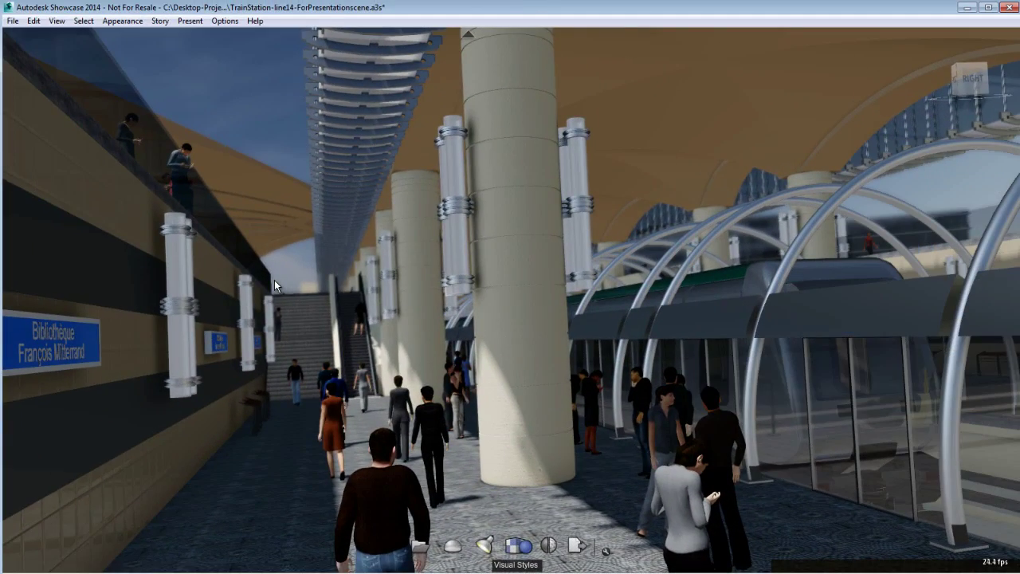
Step: Show the Storyboard, expand items between the first slides, and play CameraAnim02 from its start
{"action": "key", "text": "s"}
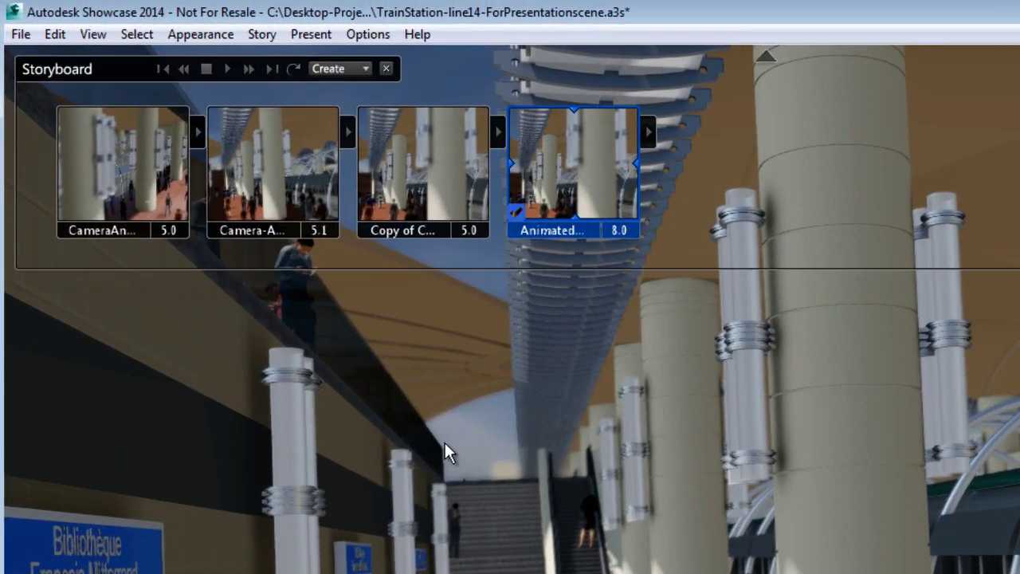
{"action": "left_click", "coordinate": [198, 131]}
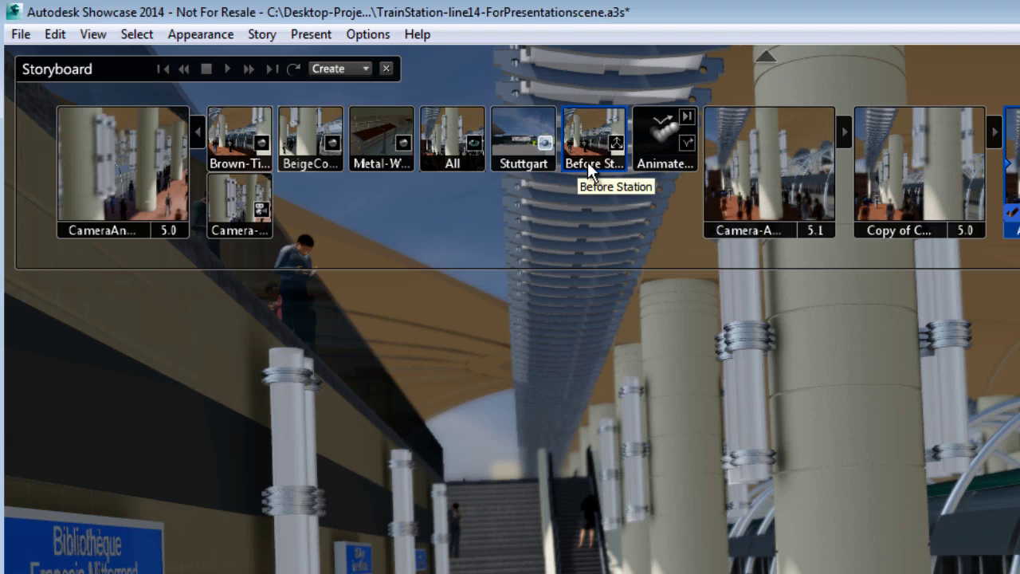
{"action": "right_click", "coordinate": [164, 138]}
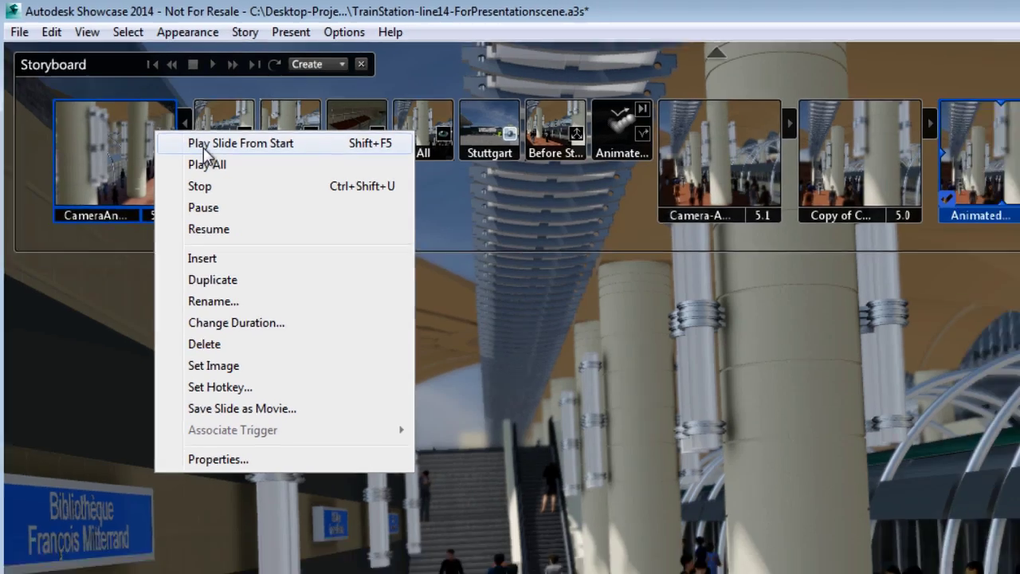
{"action": "left_click", "coordinate": [217, 158]}
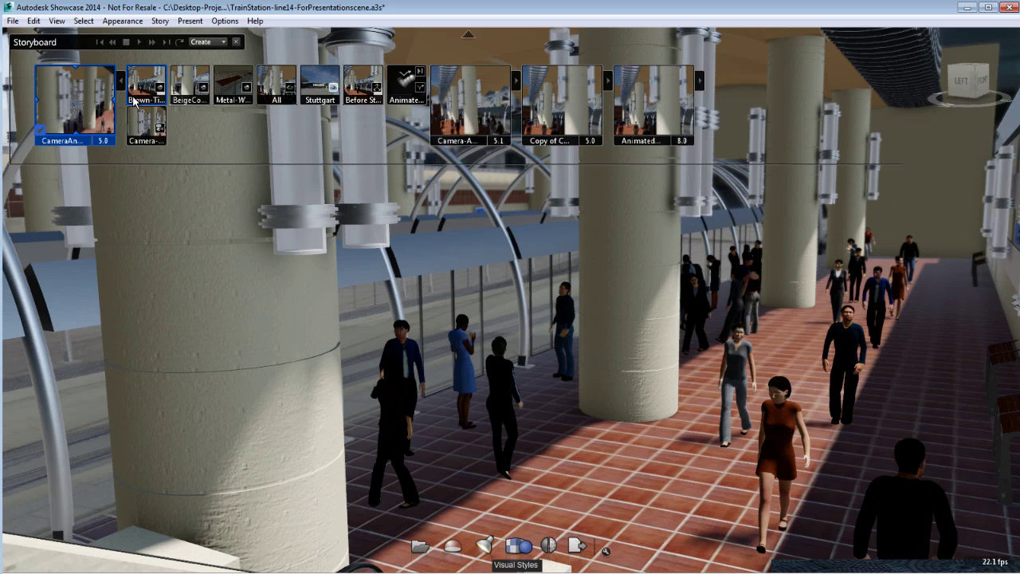
Step: Publish slide CameraAnim02 as an HD720 AVI movie, previewing all storyboard slides in the viewport
{"action": "right_click", "coordinate": [82, 95]}
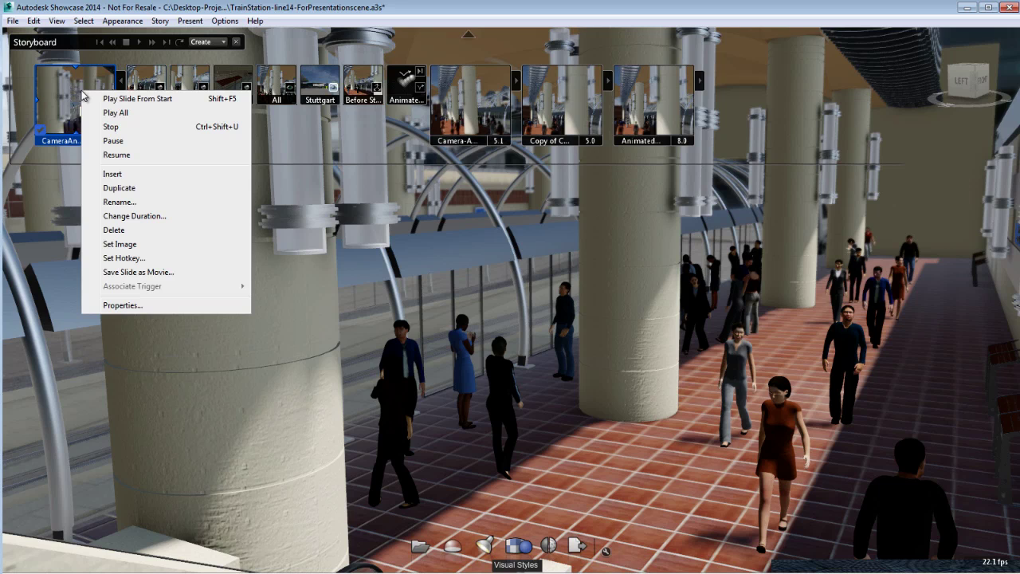
{"action": "left_click", "coordinate": [143, 273]}
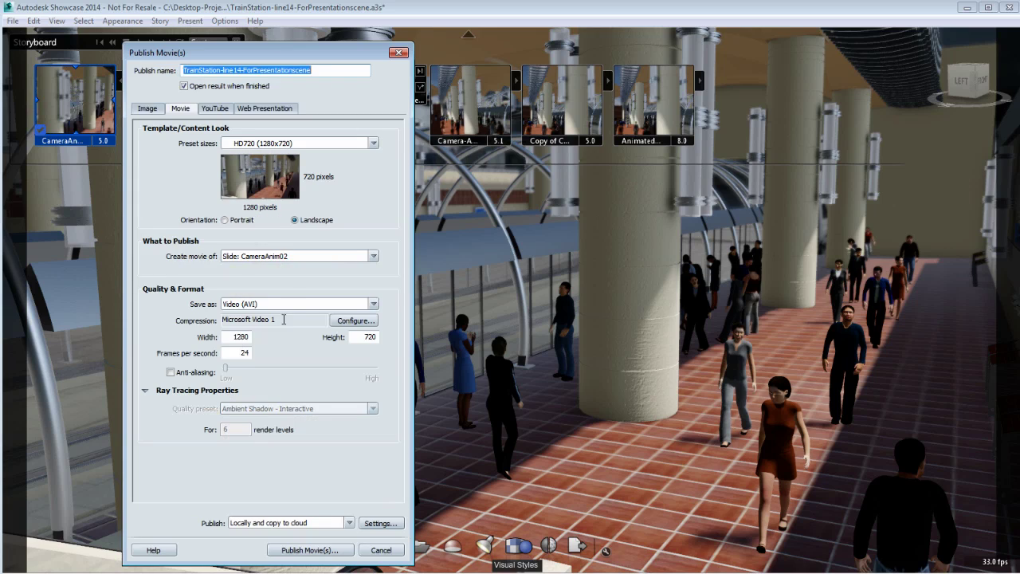
{"action": "left_click", "coordinate": [372, 256]}
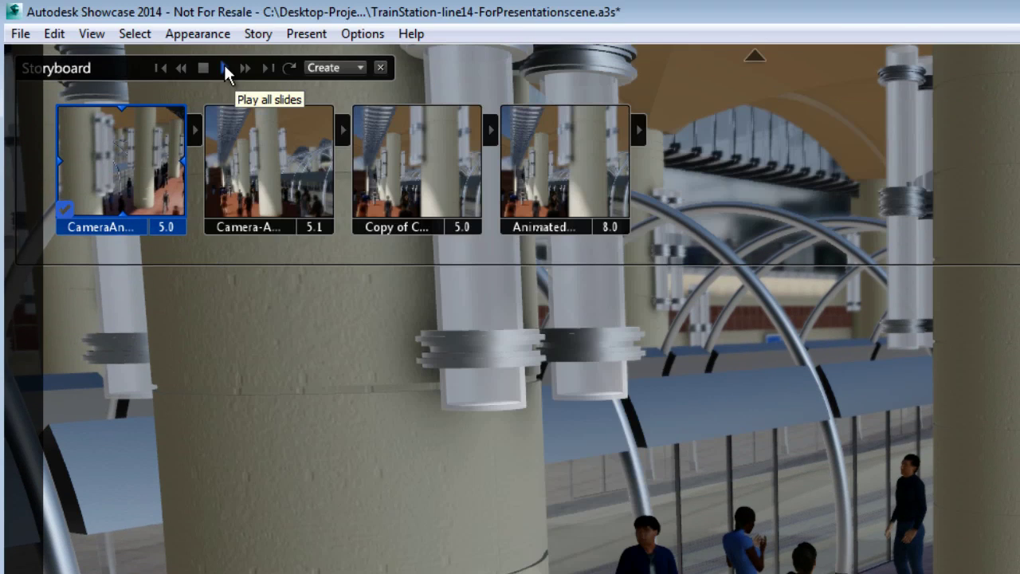
{"action": "left_click", "coordinate": [225, 70]}
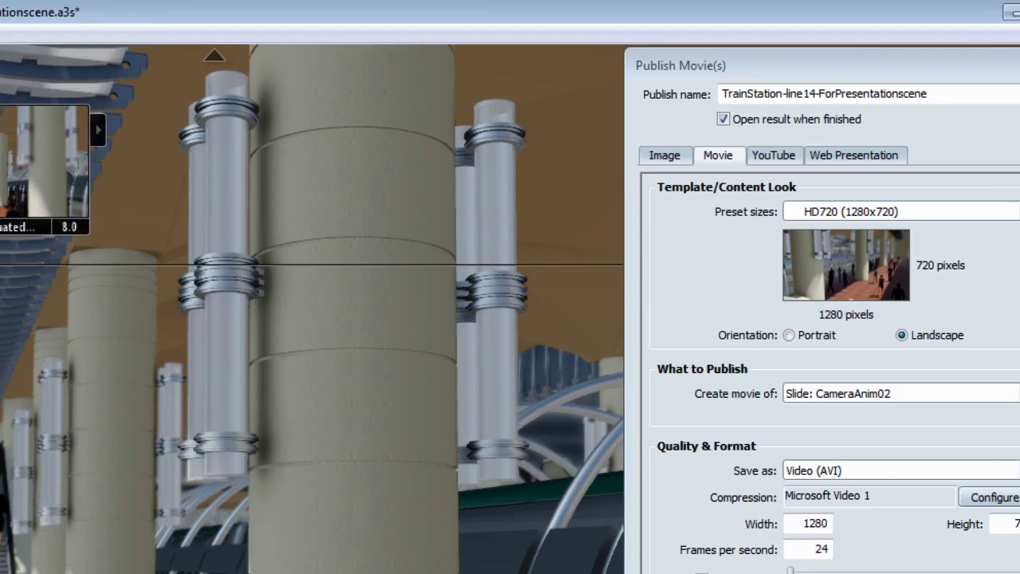
{"action": "left_click", "coordinate": [949, 392]}
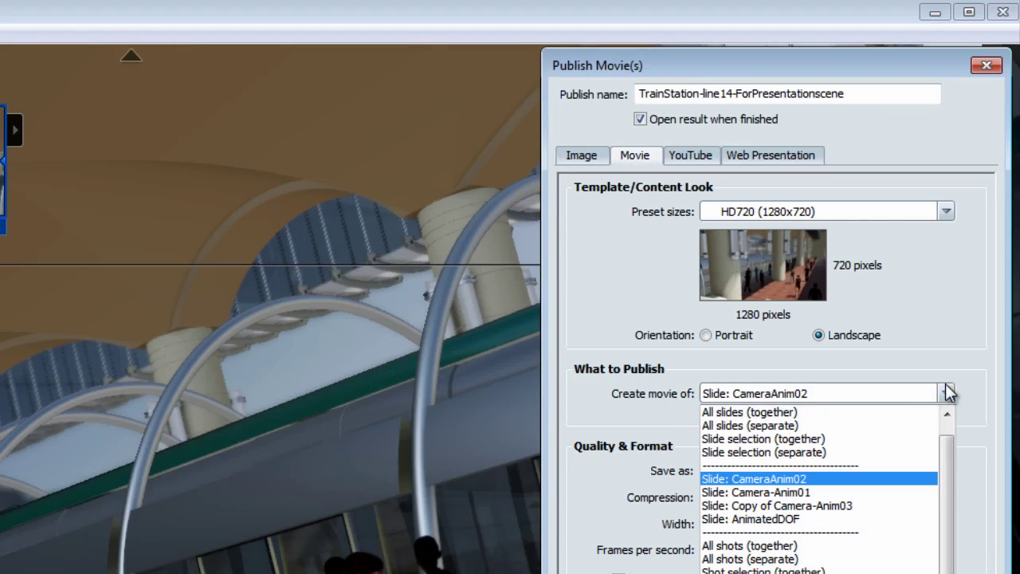
Step: Publish CameraAnim02 and Copy of Camera-Anim03 as separate movies, excluding Camera-Anim01 and AnimatedDOF
{"action": "left_click", "coordinate": [742, 441]}
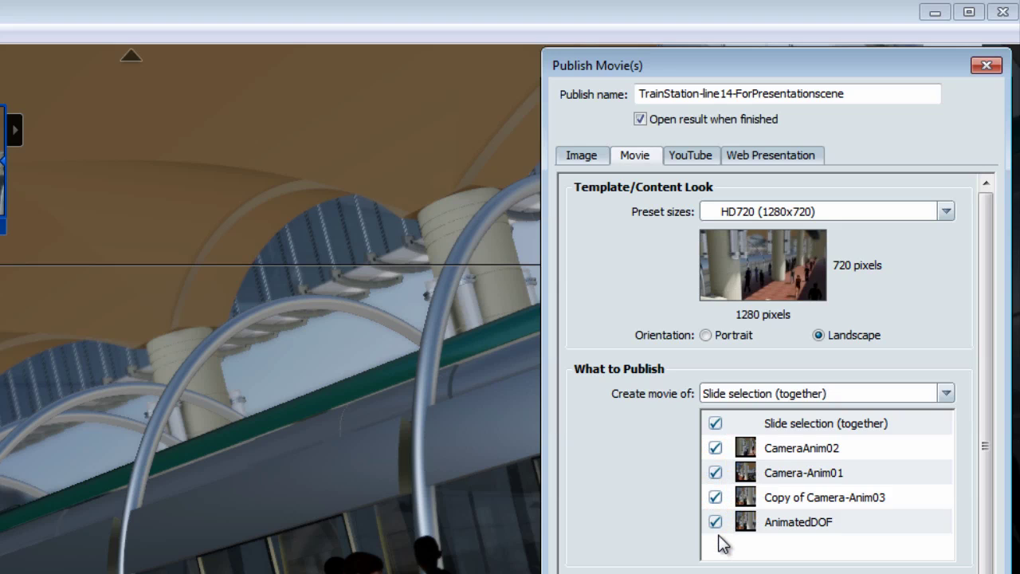
{"action": "left_click", "coordinate": [950, 395]}
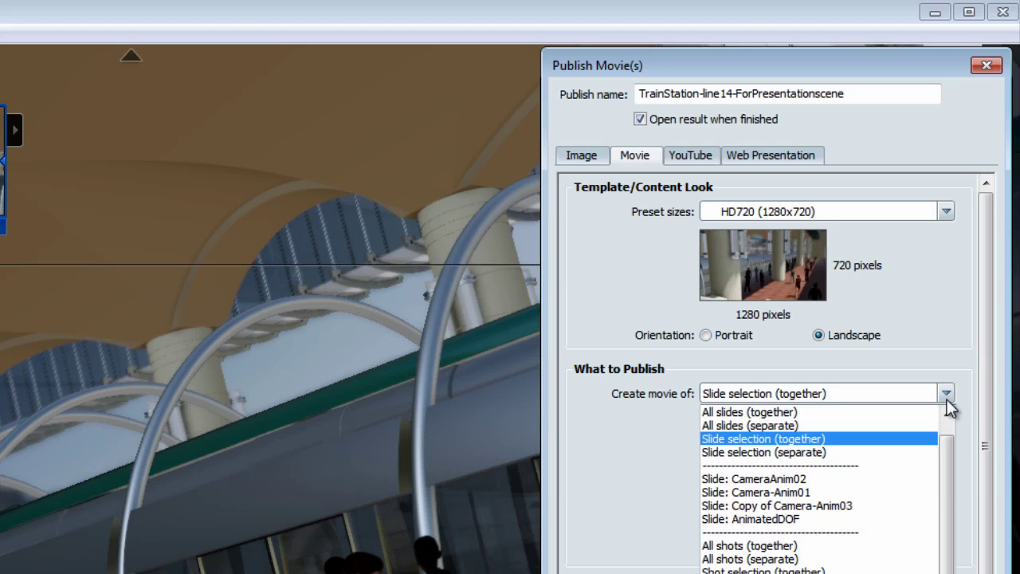
{"action": "left_click", "coordinate": [921, 454]}
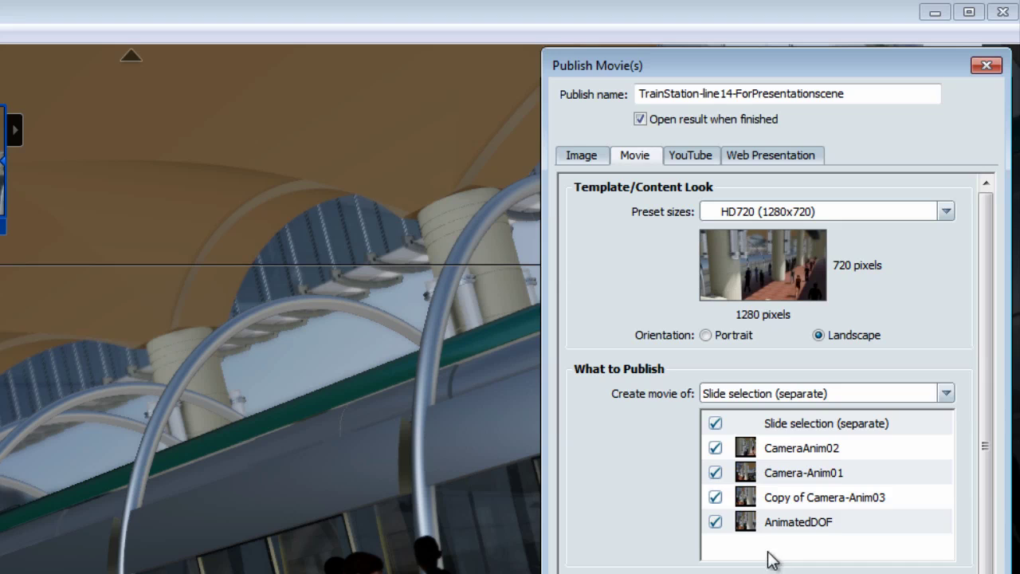
{"action": "left_click", "coordinate": [715, 472]}
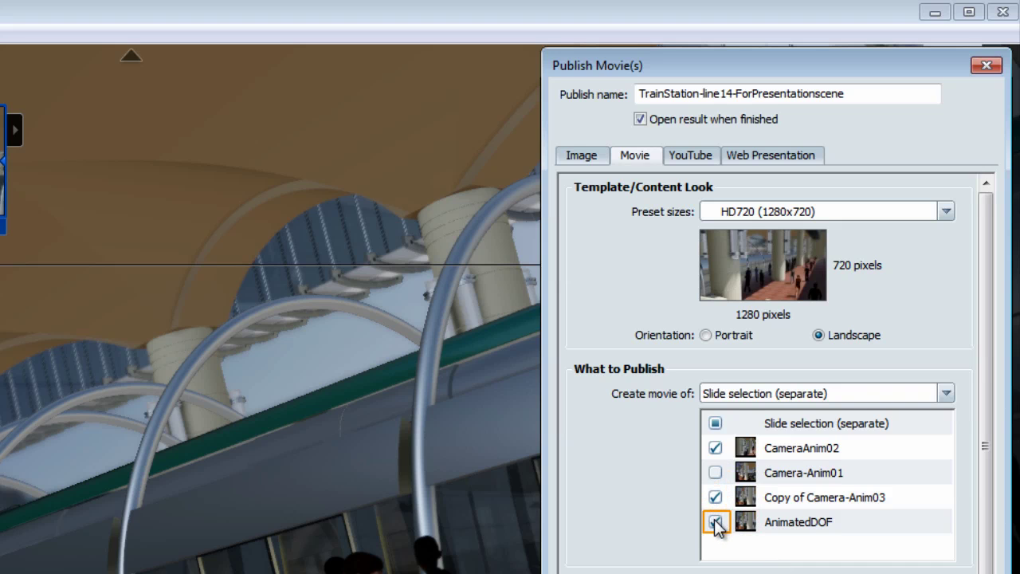
{"action": "left_click", "coordinate": [715, 522]}
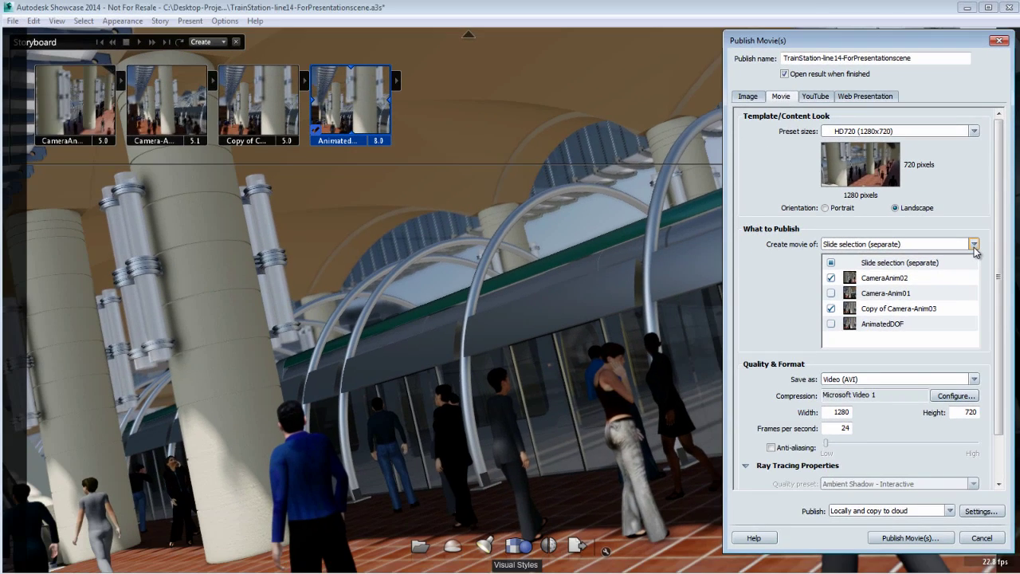
Step: Try All shots (together), All shots (separate), then Shot selection (together) as the movie source
{"action": "left_click", "coordinate": [974, 244]}
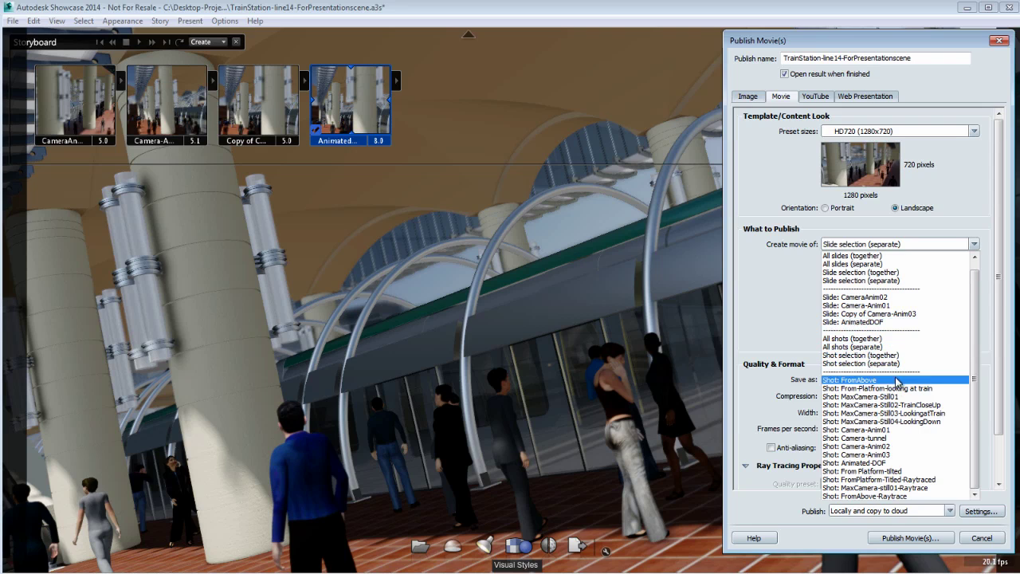
{"action": "left_click", "coordinate": [861, 339]}
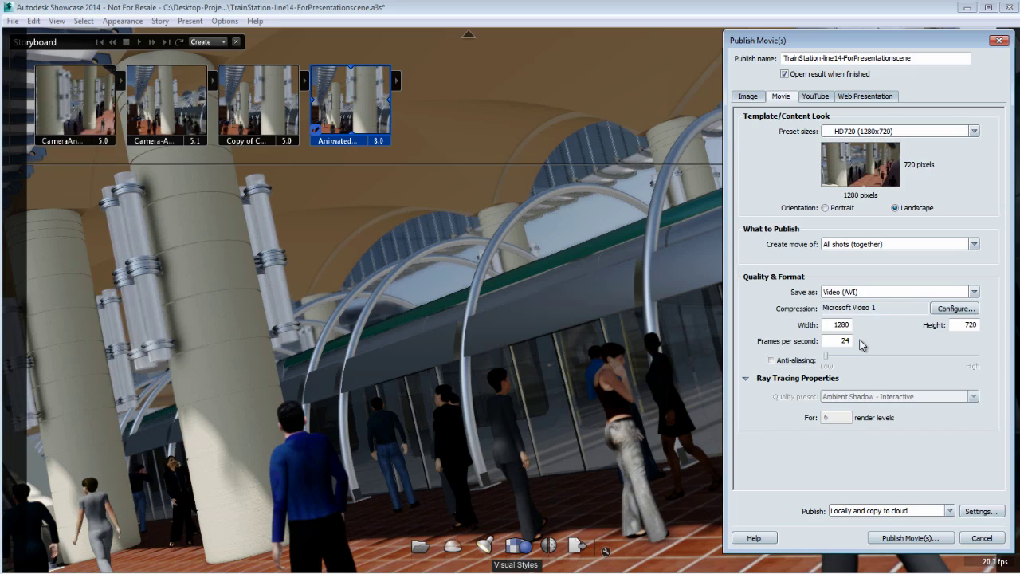
{"action": "left_click", "coordinate": [974, 244]}
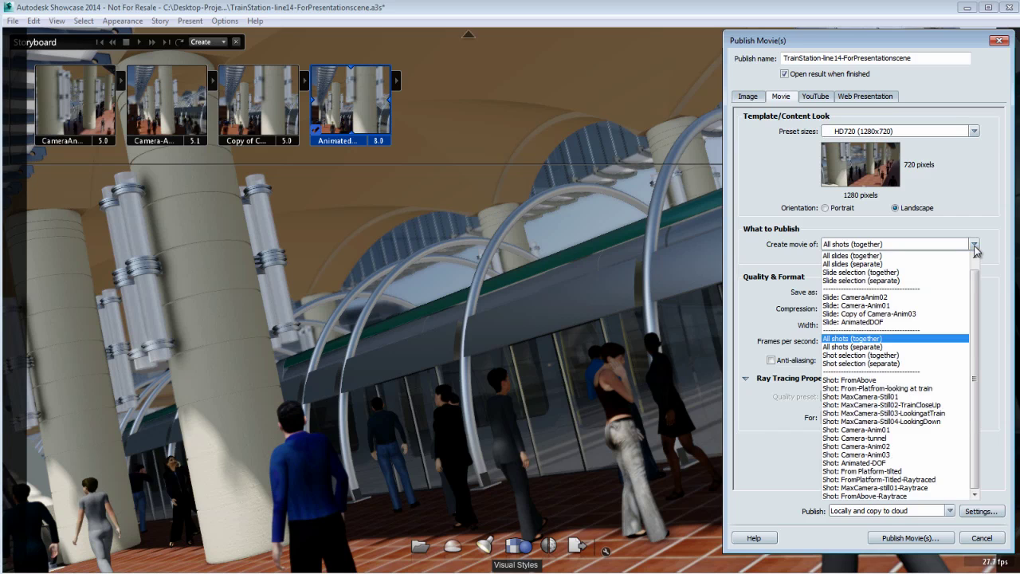
{"action": "left_click", "coordinate": [883, 347]}
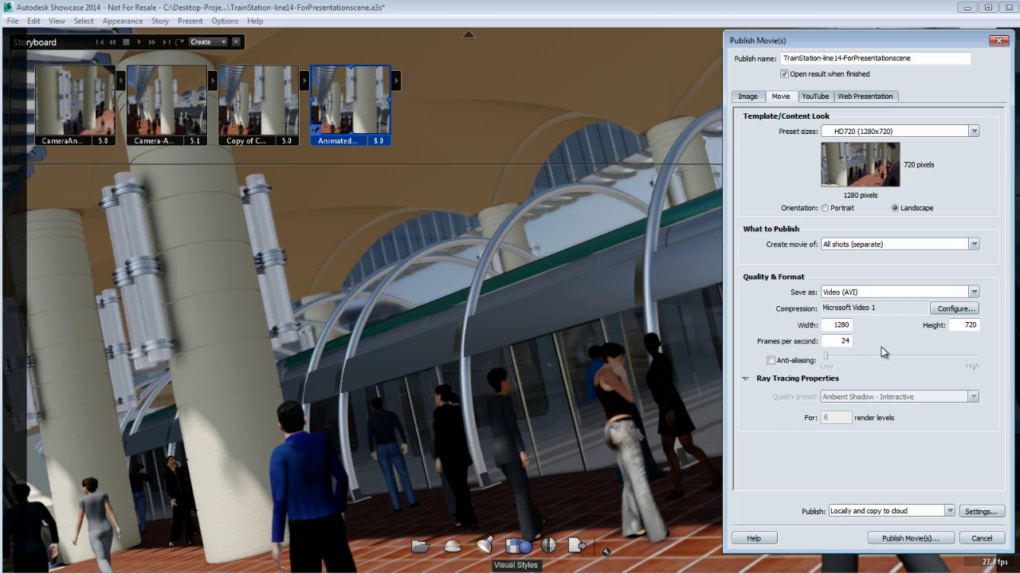
{"action": "left_click", "coordinate": [974, 244]}
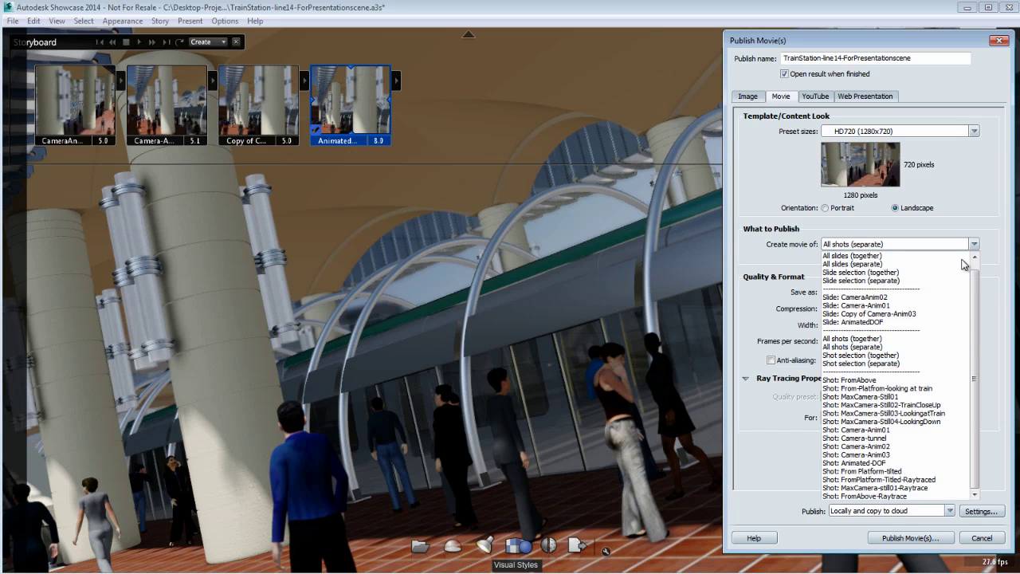
{"action": "left_click", "coordinate": [887, 355]}
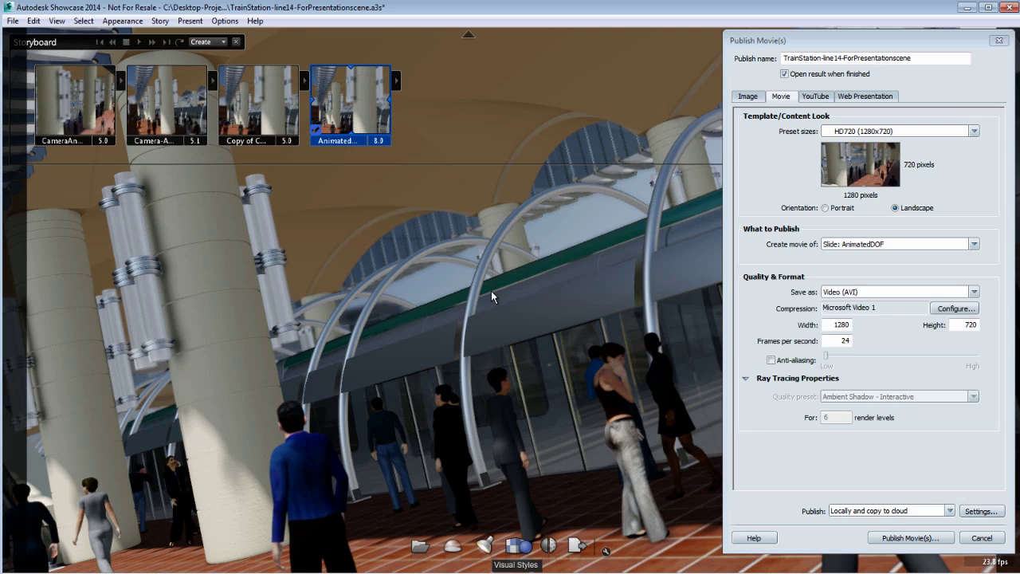
Step: List the scene's shots, make MaxCamera-Still01 the movie source, and show the Visual Styles palette
{"action": "key", "text": "s"}
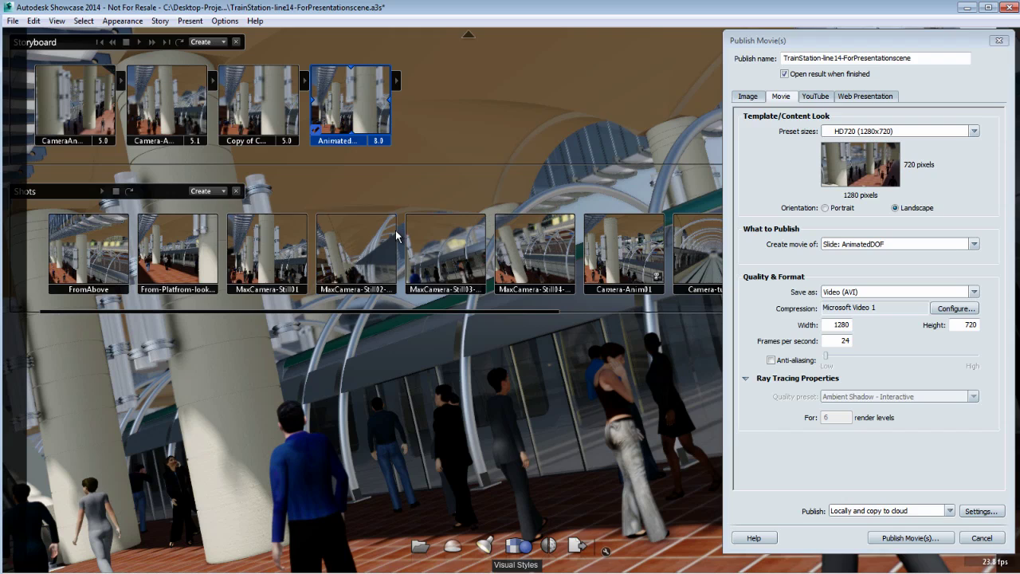
{"action": "right_click", "coordinate": [271, 233]}
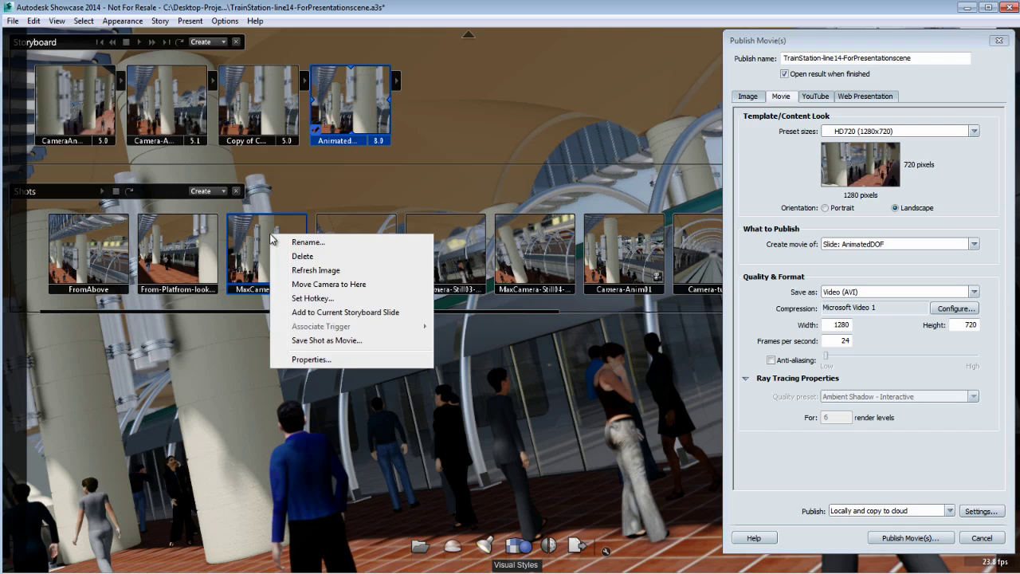
{"action": "left_click", "coordinate": [322, 341]}
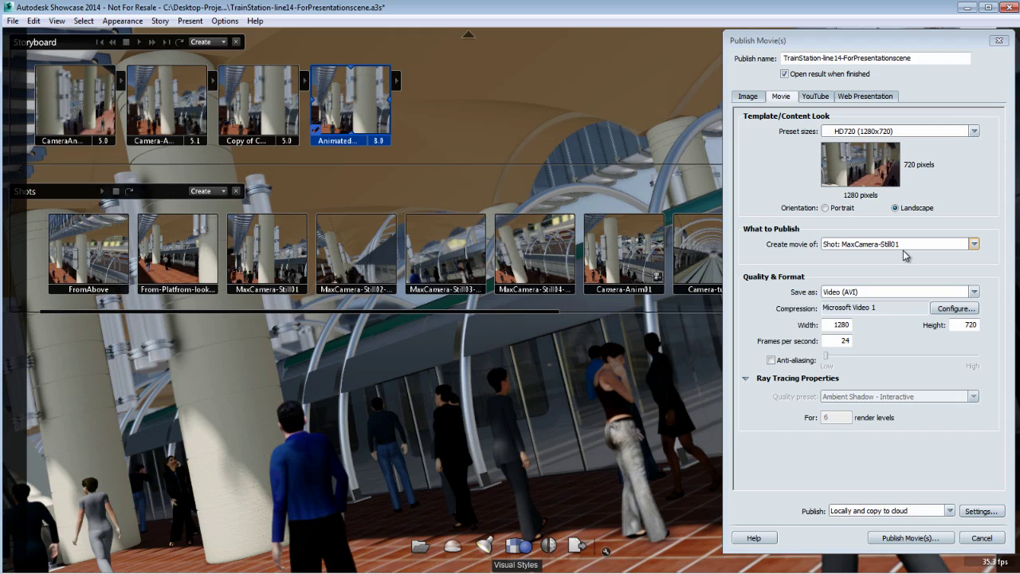
{"action": "left_click", "coordinate": [518, 546]}
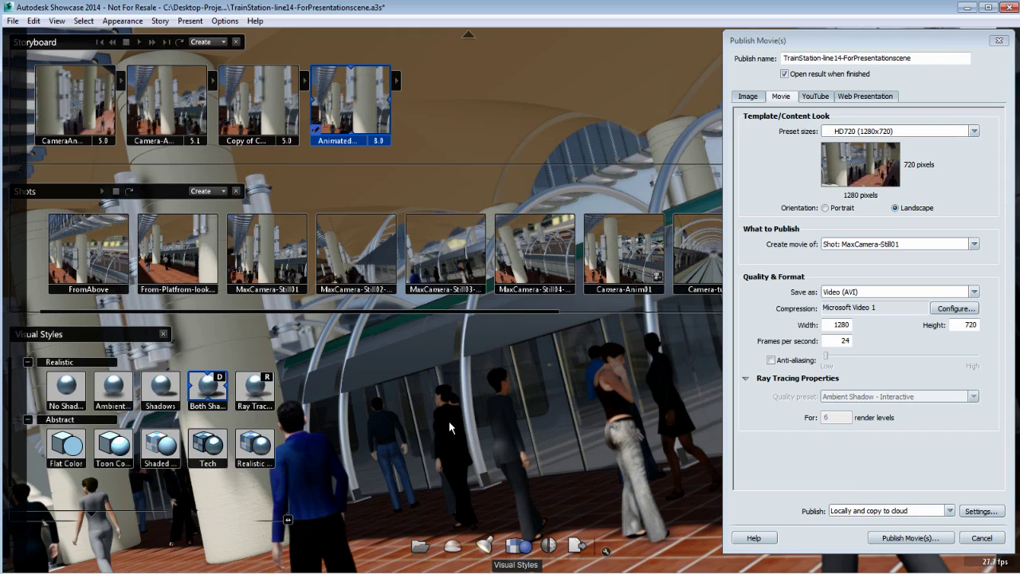
Step: Draw the scene in Flat Color, preview the FromAbove shot, and publish shot Camera-Anim01 instead
{"action": "left_click", "coordinate": [77, 449]}
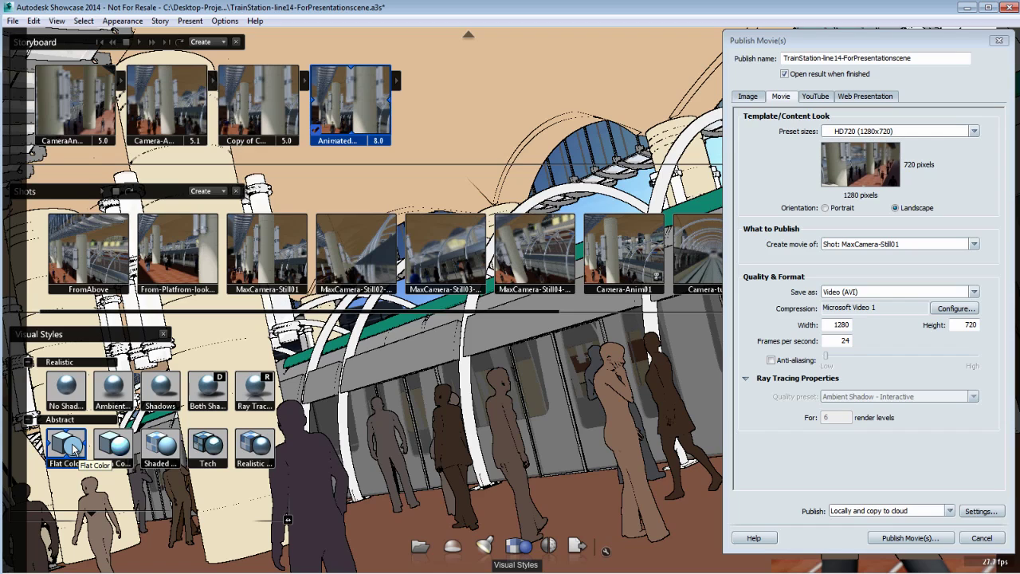
{"action": "left_click", "coordinate": [79, 261]}
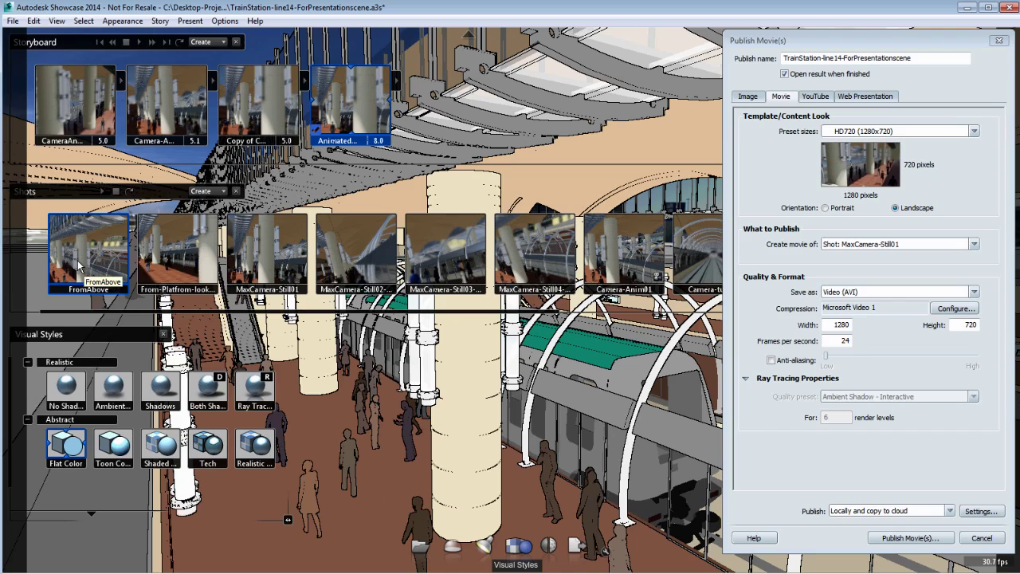
{"action": "right_click", "coordinate": [78, 259]}
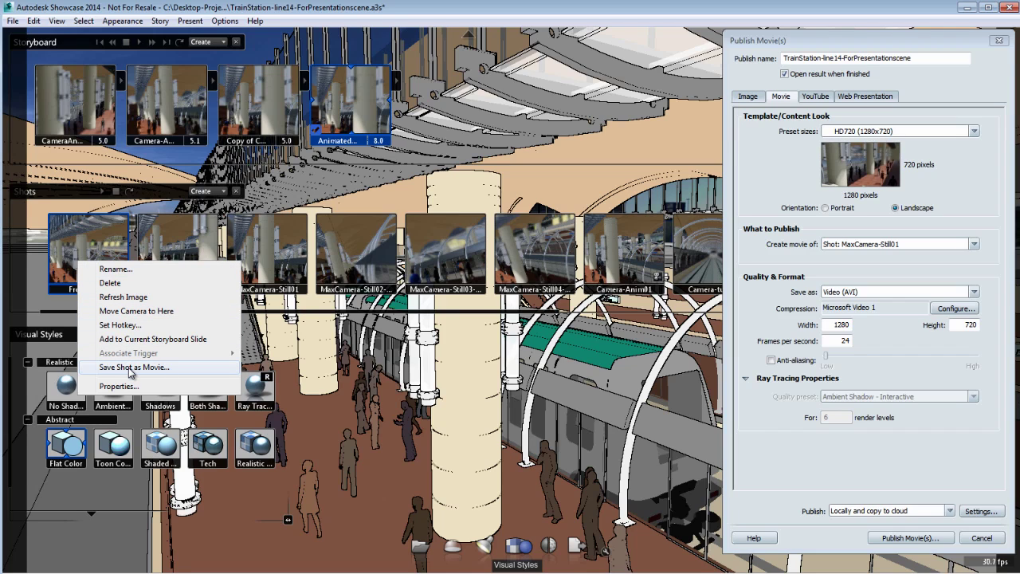
{"action": "left_click", "coordinate": [603, 267]}
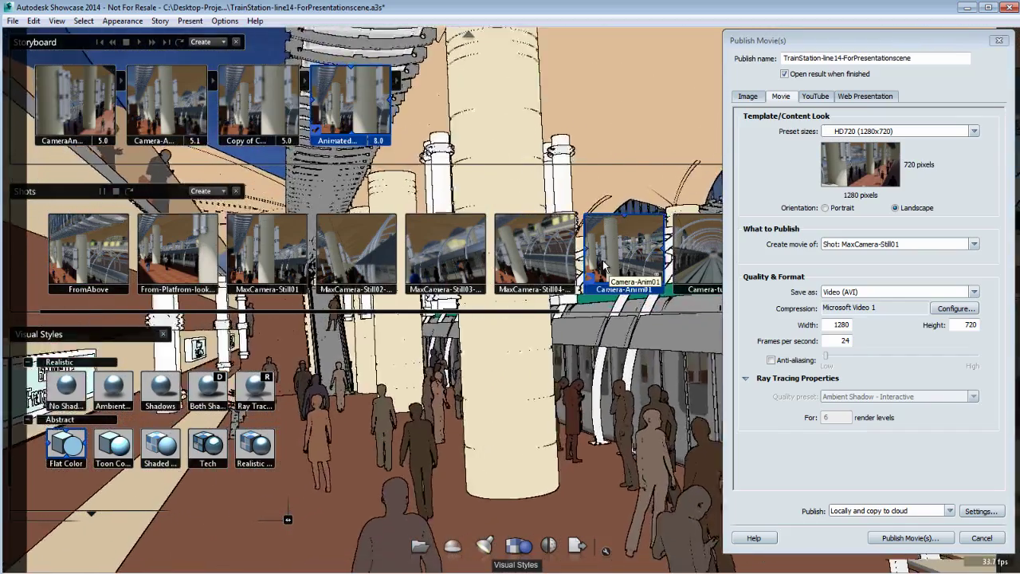
{"action": "right_click", "coordinate": [603, 267]}
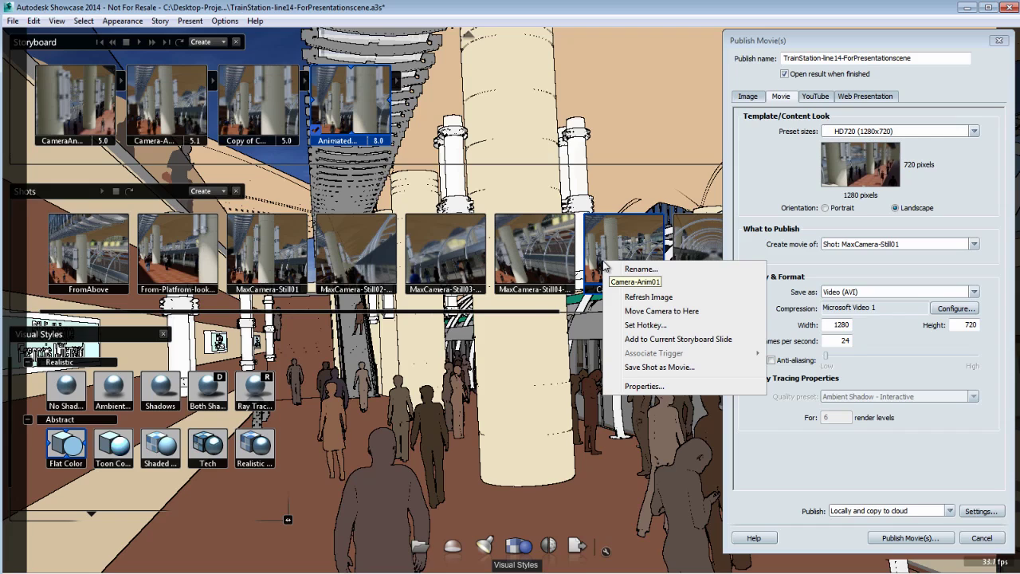
{"action": "left_click", "coordinate": [634, 368]}
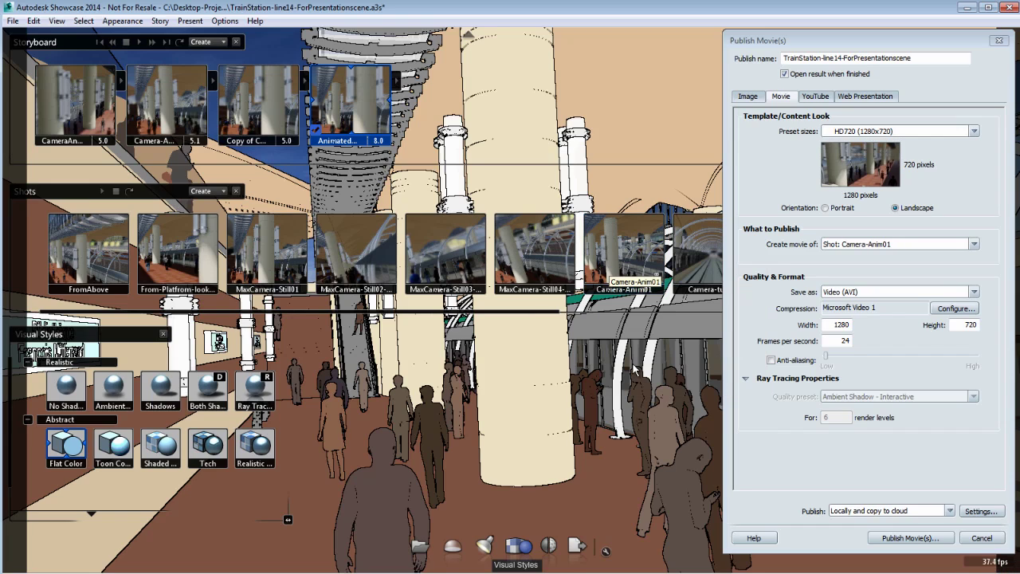